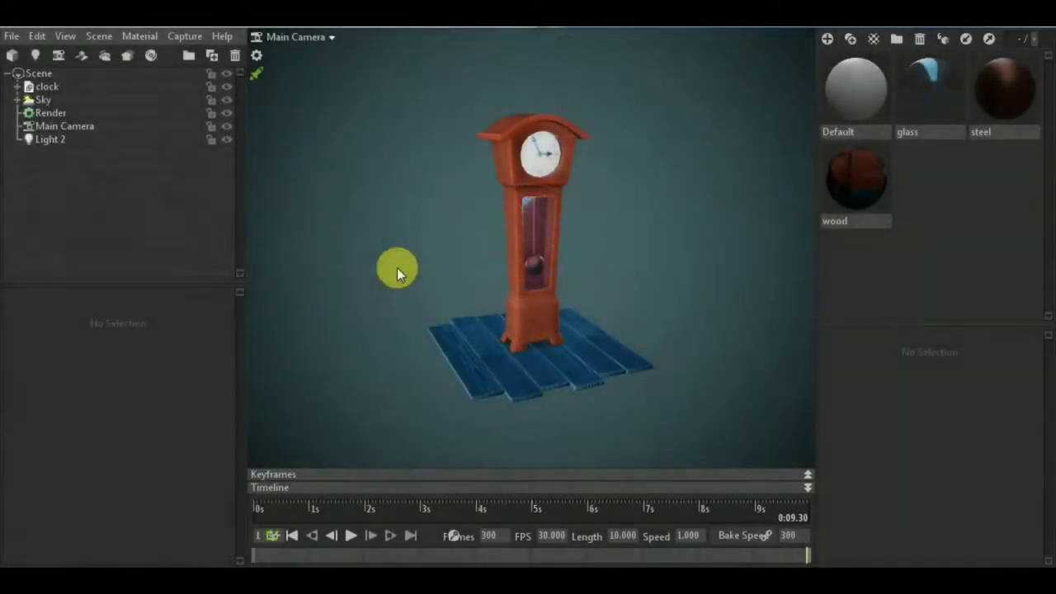
Select spot light Light 2 and orbit around the clock to see where it shines
drag(396, 267, 415, 281)
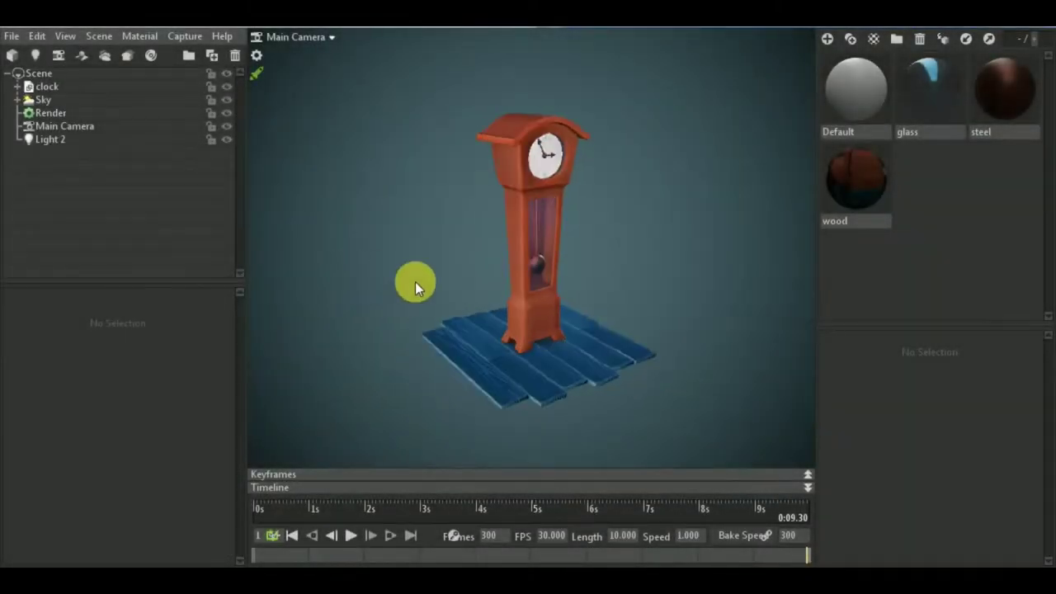
click(89, 143)
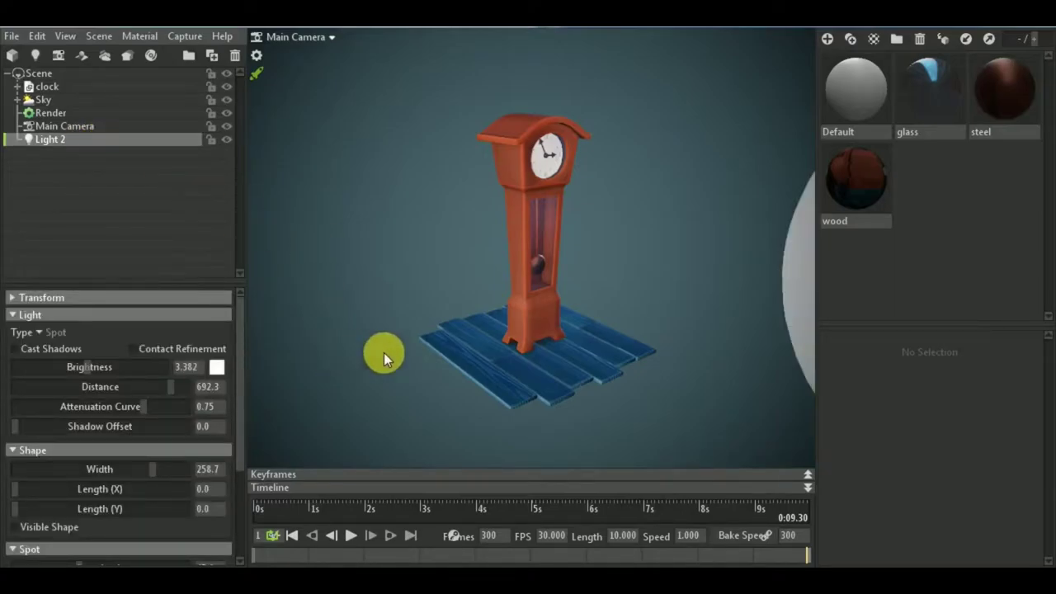
mouse_move(419, 420)
mouse_down()
mouse_move(498, 373)
mouse_move(647, 321)
mouse_up()
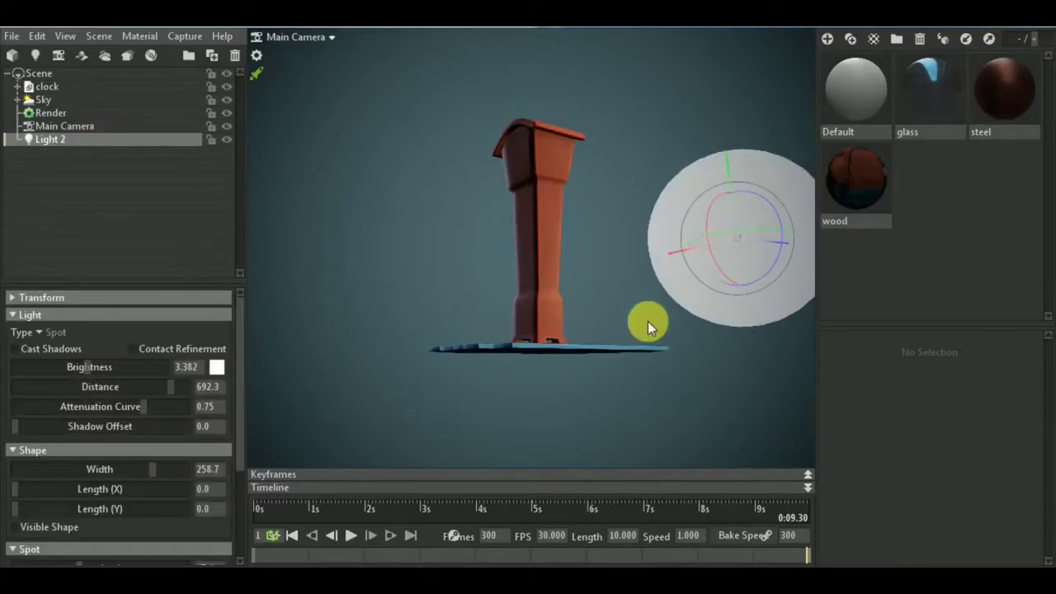
mouse_move(697, 266)
mouse_down()
mouse_move(479, 435)
mouse_move(423, 459)
mouse_up()
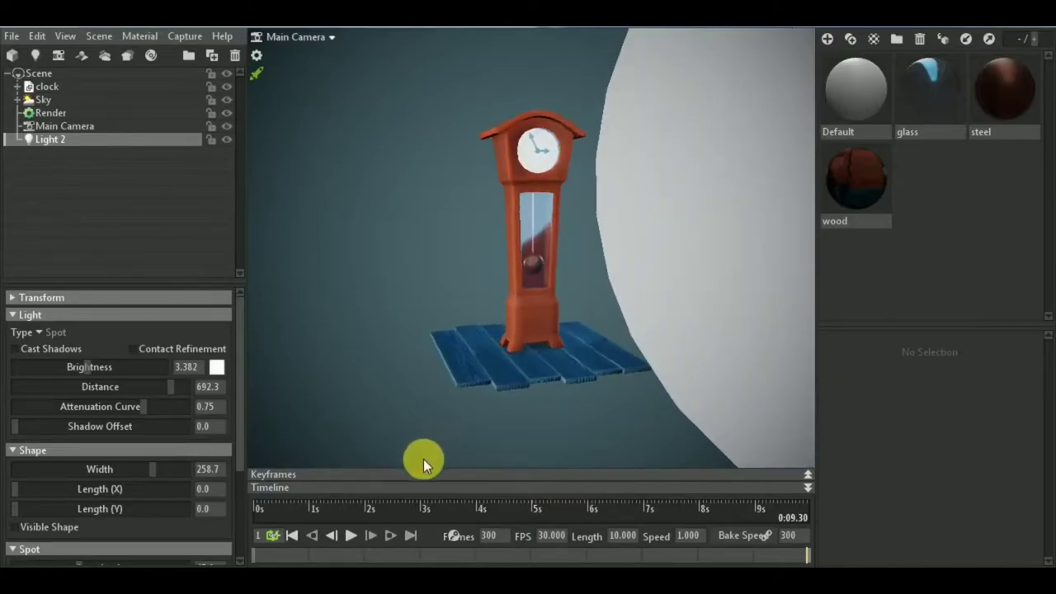
Hide and reshow Light 2 to compare its effect, then zoom in on the clock
click(227, 138)
click(228, 139)
mouse_move(473, 379)
mouse_down()
mouse_move(579, 401)
mouse_move(556, 427)
mouse_up()
scroll(553, 268, up, 3)
scroll(576, 360, up, 3)
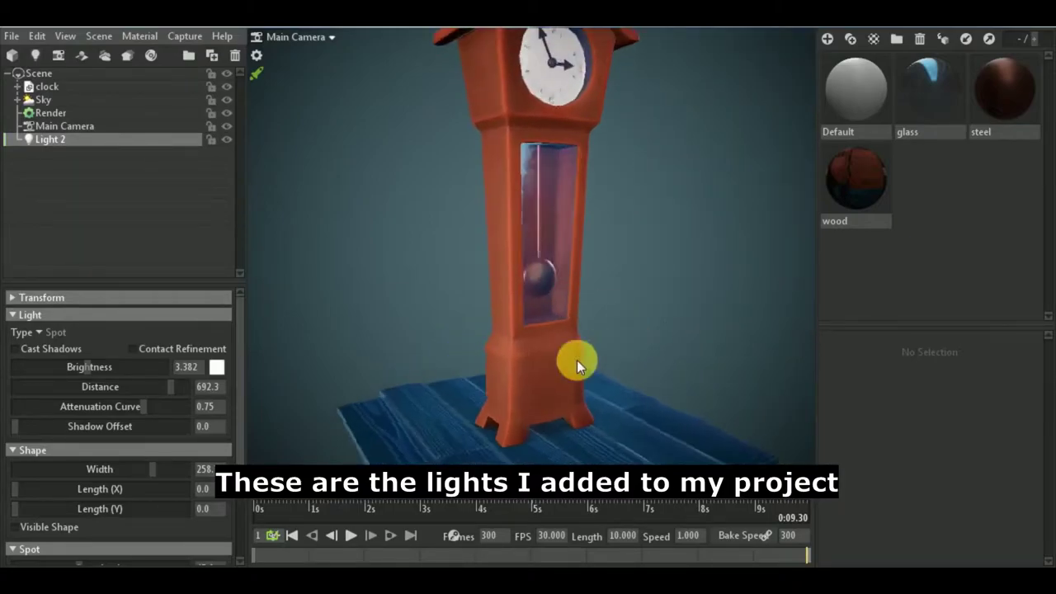
scroll(548, 383, up, 2)
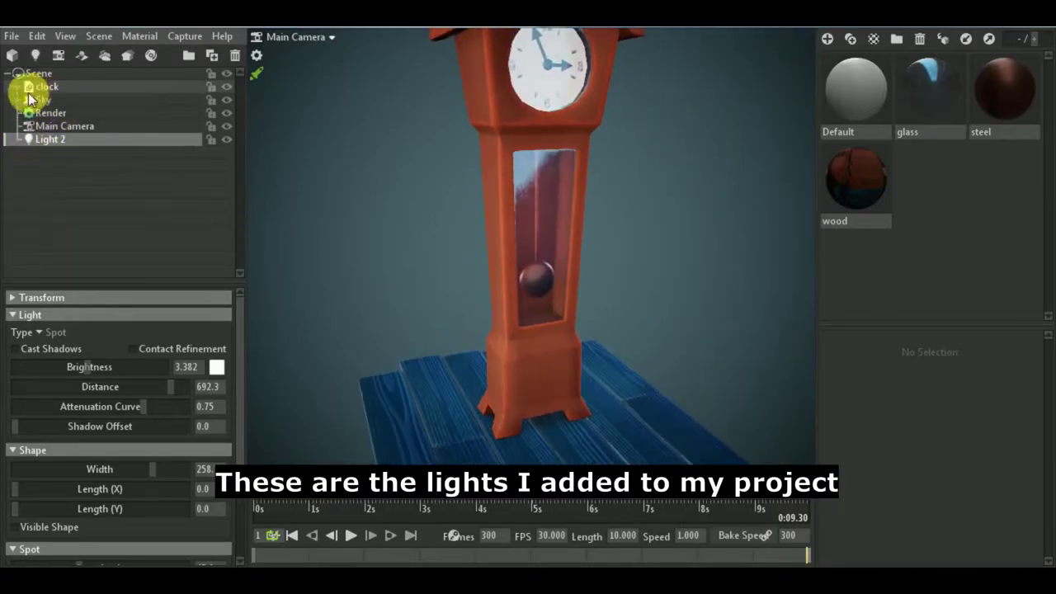
Expand the Sky group and select Sky to view its lighting settings
click(18, 99)
click(70, 100)
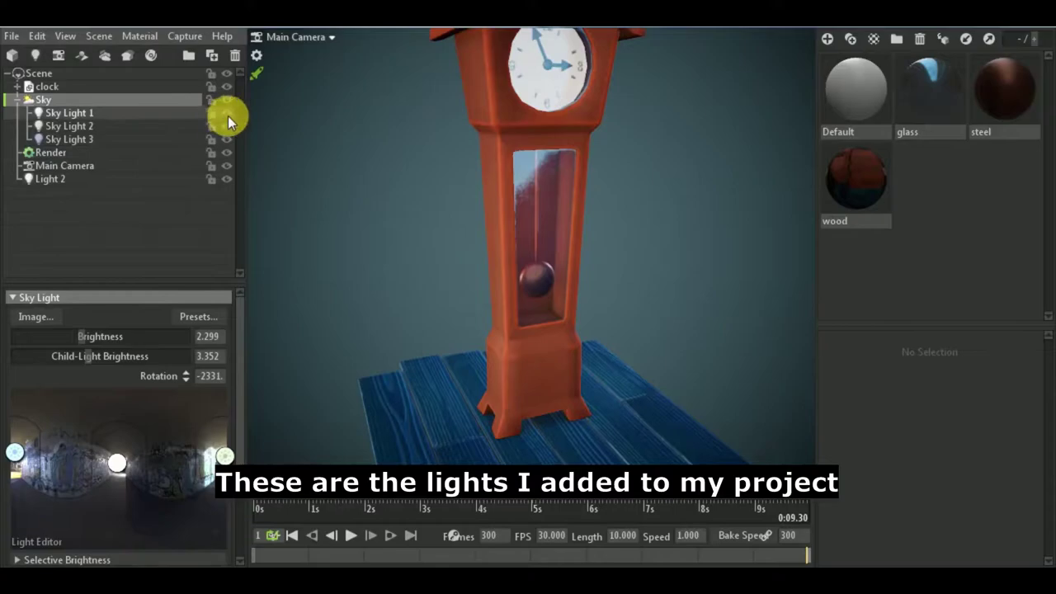
drag(498, 379, 442, 350)
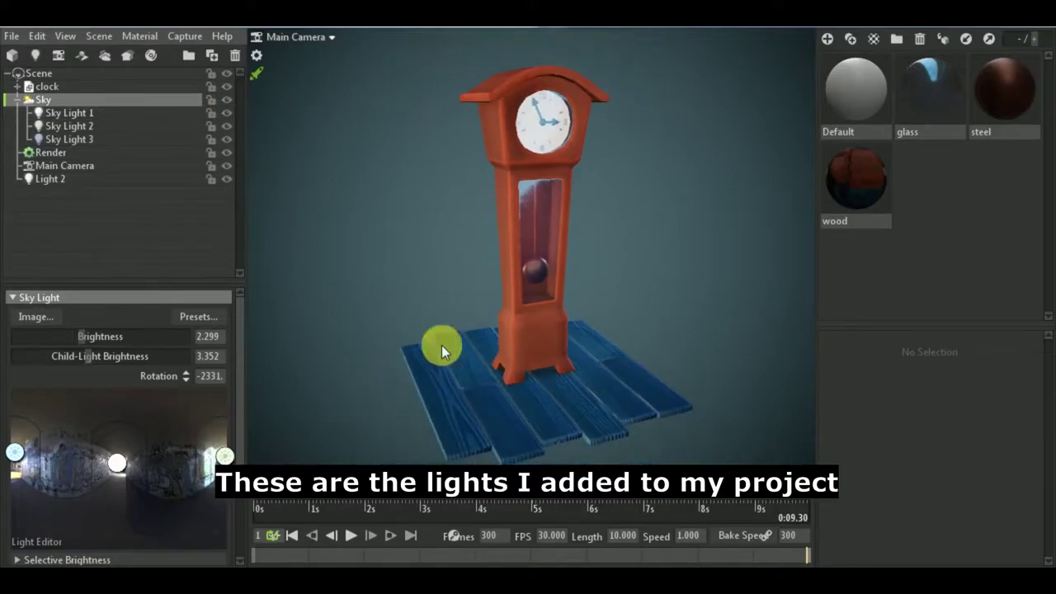
Toggle Sky Light 1, 2 and 3 off and on to compare their lighting
click(228, 108)
click(229, 113)
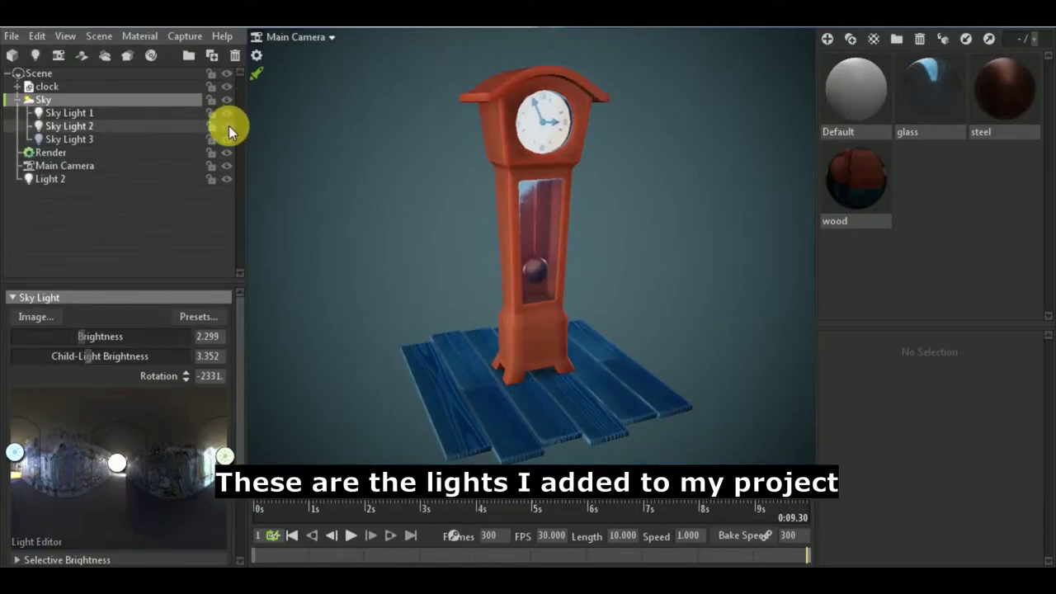
click(229, 125)
click(228, 139)
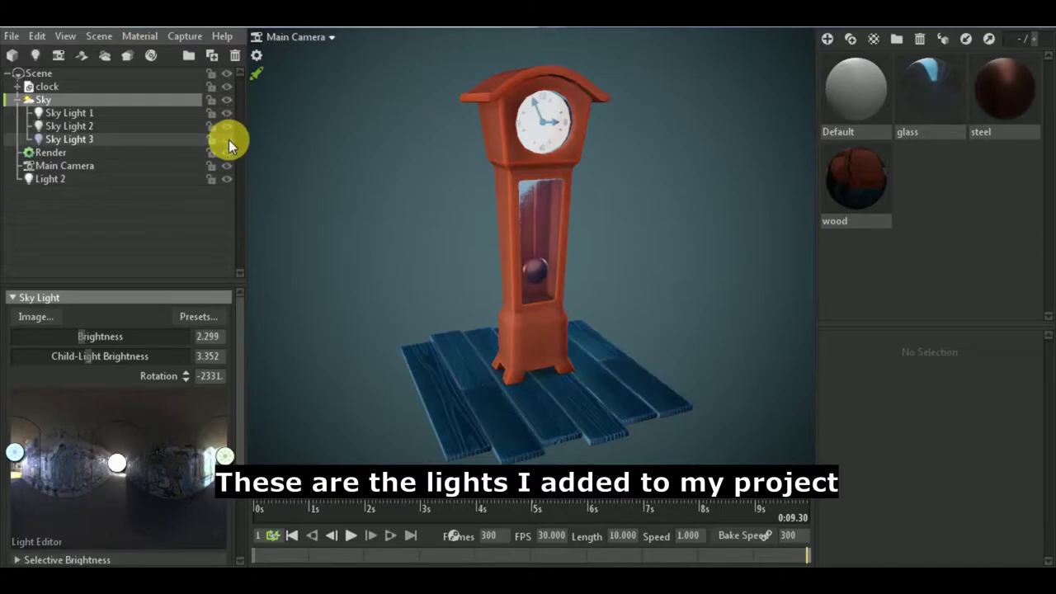
click(229, 140)
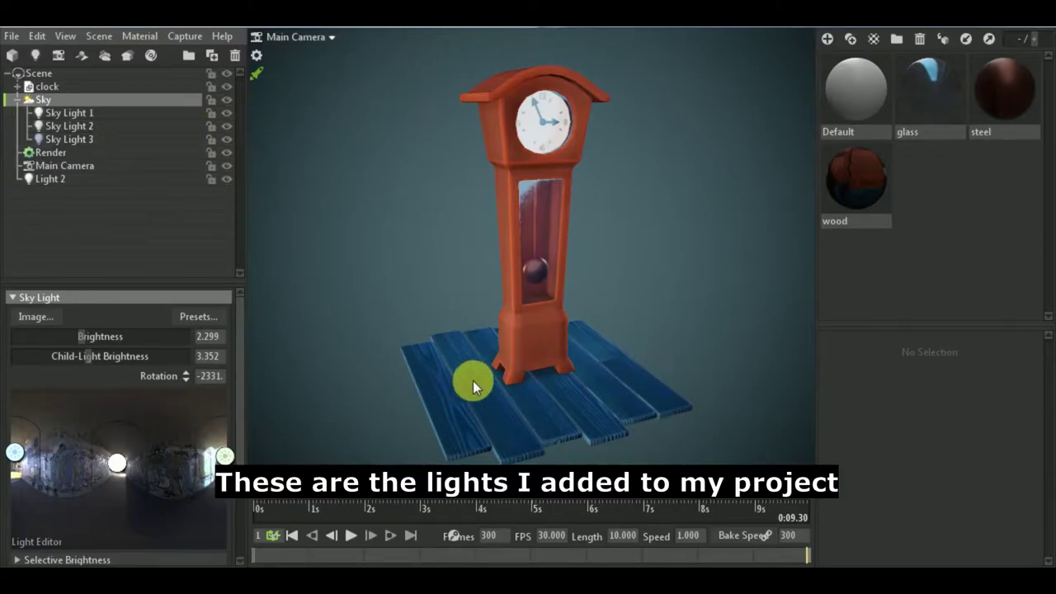
mouse_move(473, 381)
mouse_down()
mouse_move(527, 396)
mouse_move(680, 387)
mouse_move(672, 407)
mouse_up()
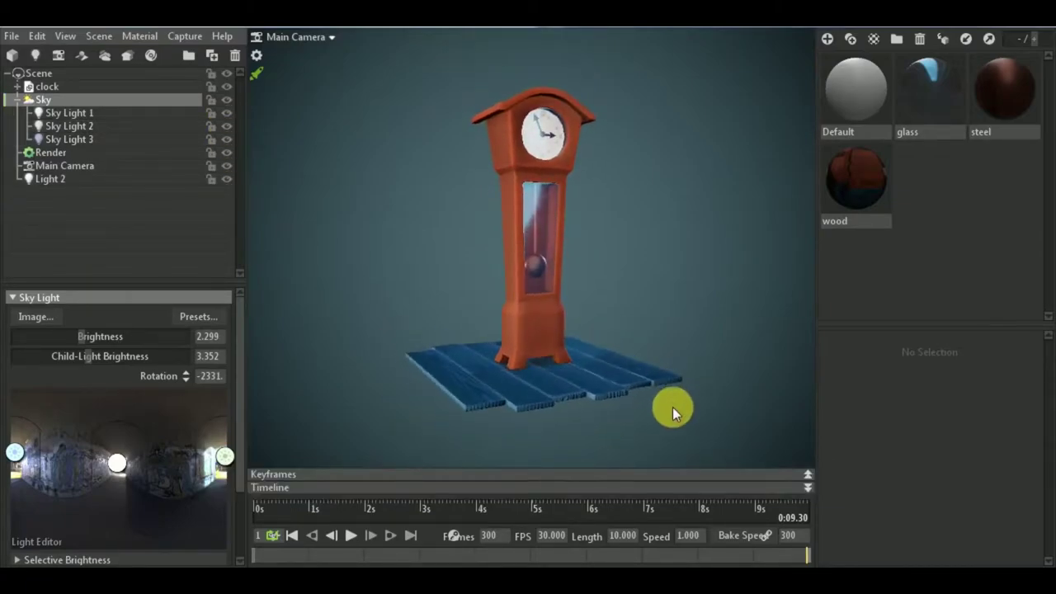
With the clock selected and Sky collapsed, add Shadow Catcher 1 beneath the clock
click(70, 90)
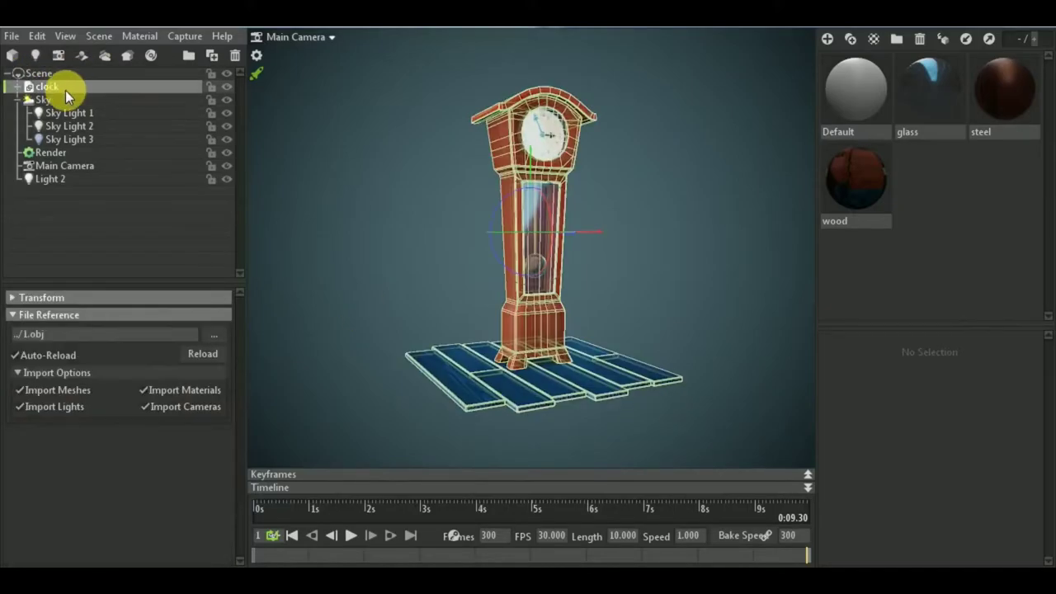
click(18, 100)
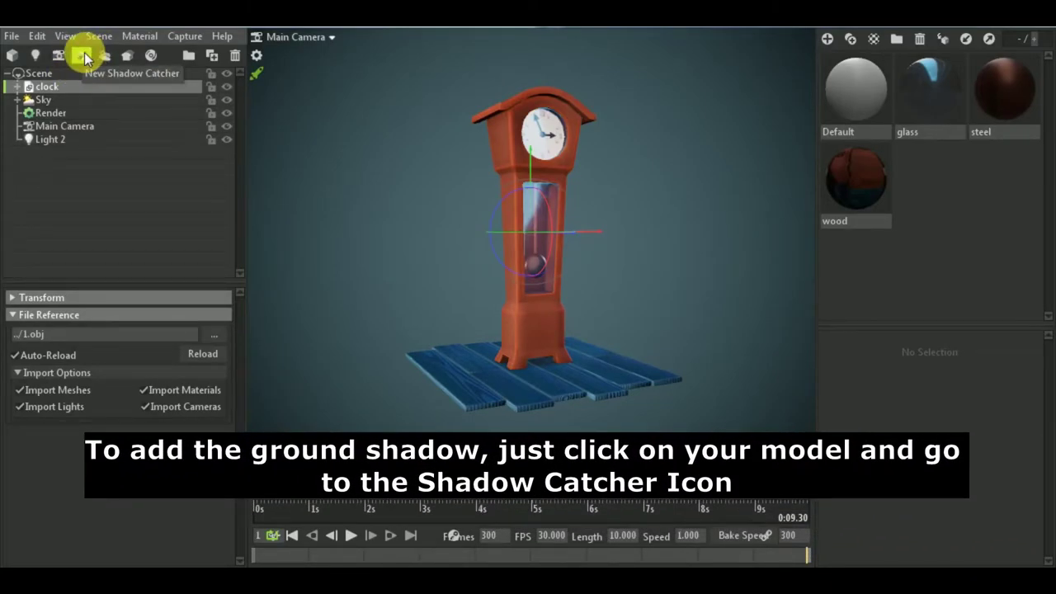
click(83, 55)
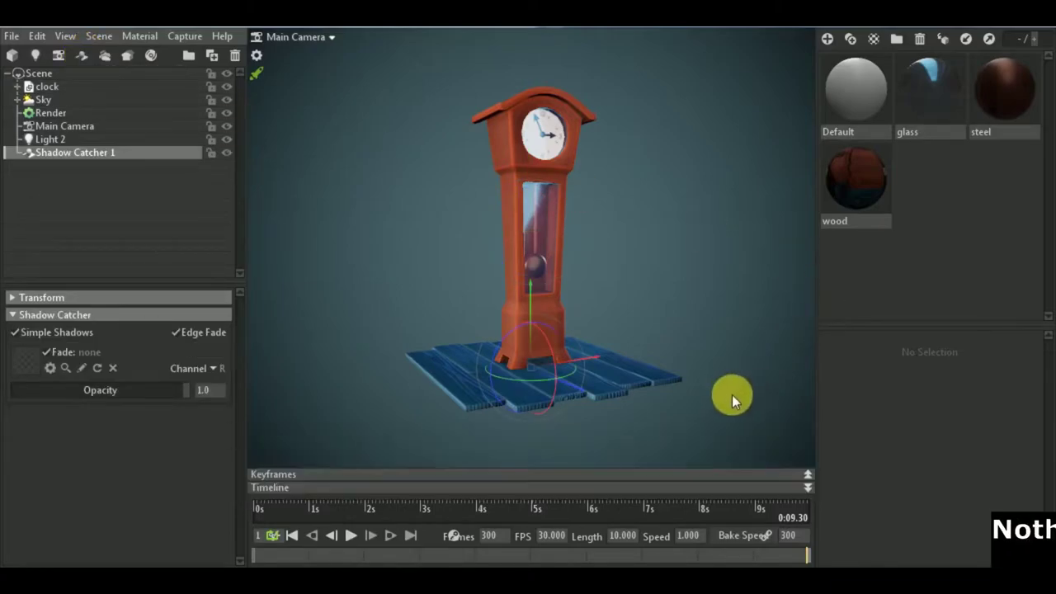
drag(732, 394, 752, 417)
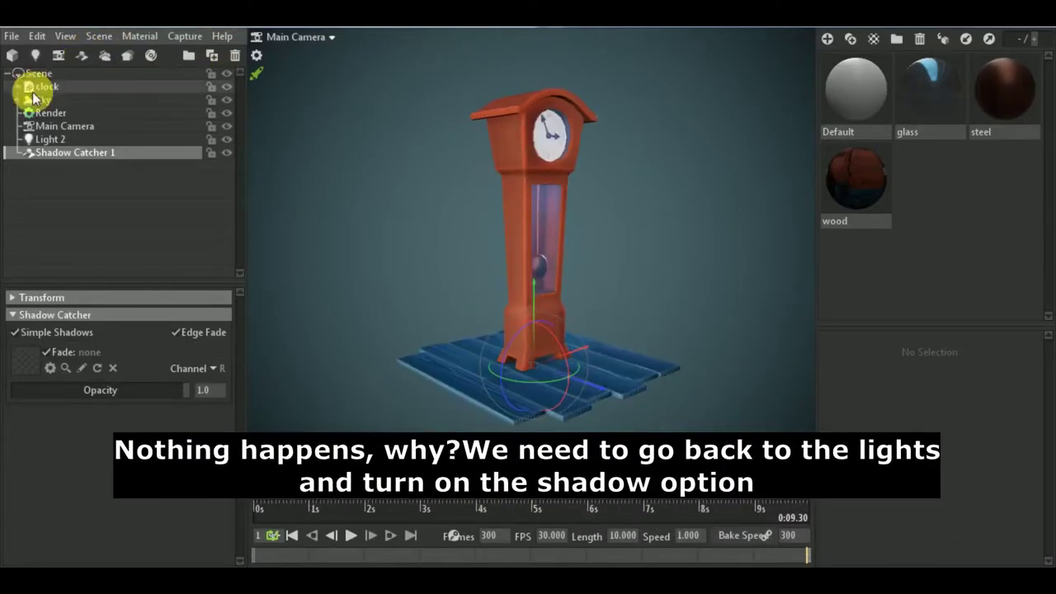
Select Sky Light 1 under Sky and turn on its Cast Shadows option
click(19, 100)
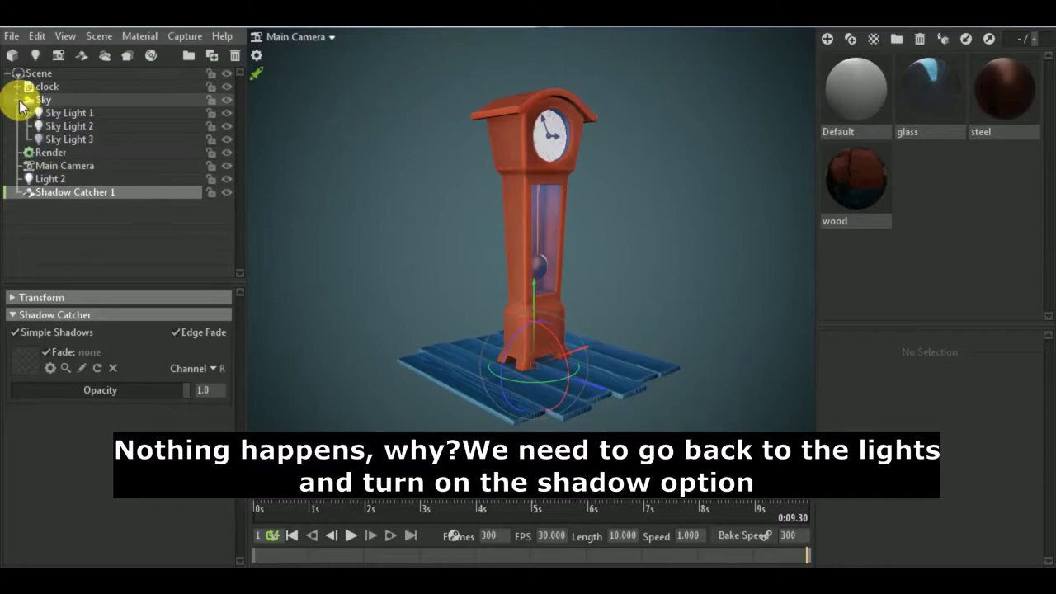
click(87, 110)
drag(150, 290, 157, 231)
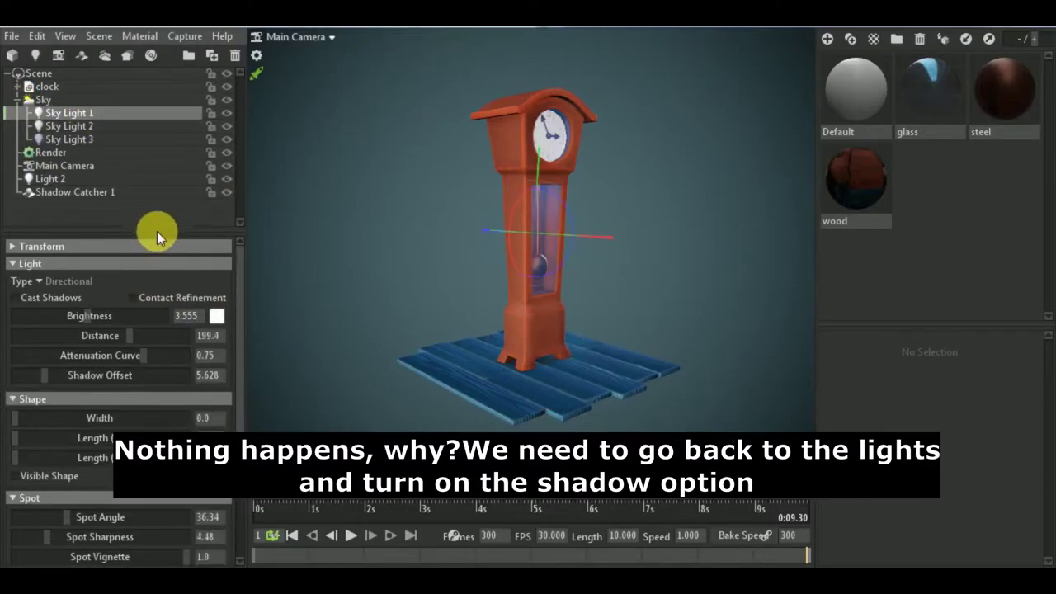
click(23, 300)
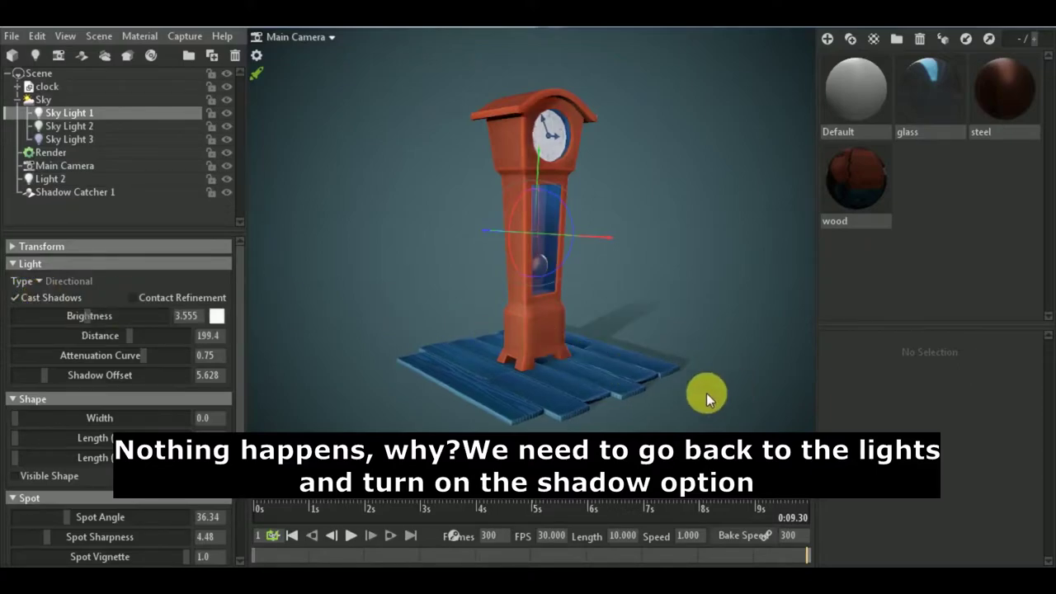
mouse_move(706, 392)
mouse_down()
mouse_move(552, 400)
mouse_move(652, 392)
mouse_move(524, 360)
mouse_up()
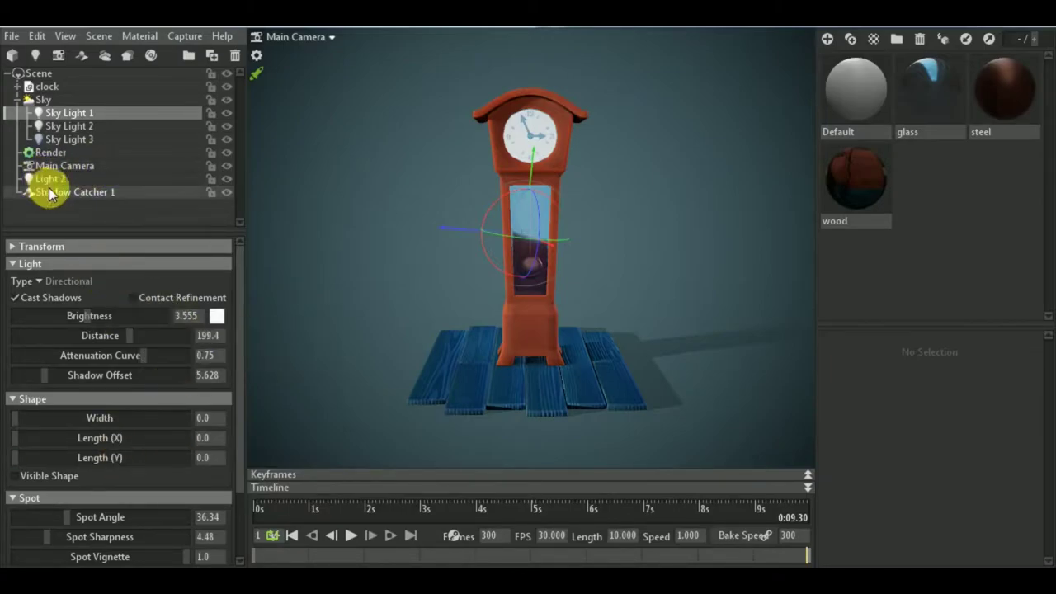
Drag Shadow Catcher 1's Opacity slider down to 0.918
click(83, 191)
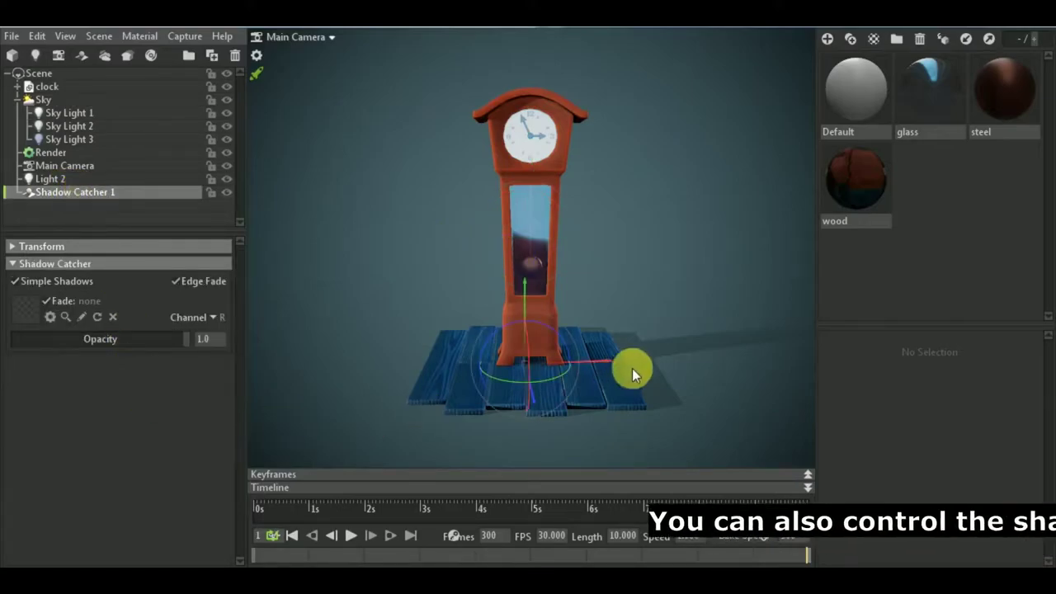
mouse_move(634, 375)
mouse_down()
mouse_move(684, 430)
mouse_move(731, 427)
mouse_move(636, 417)
mouse_move(676, 404)
mouse_up()
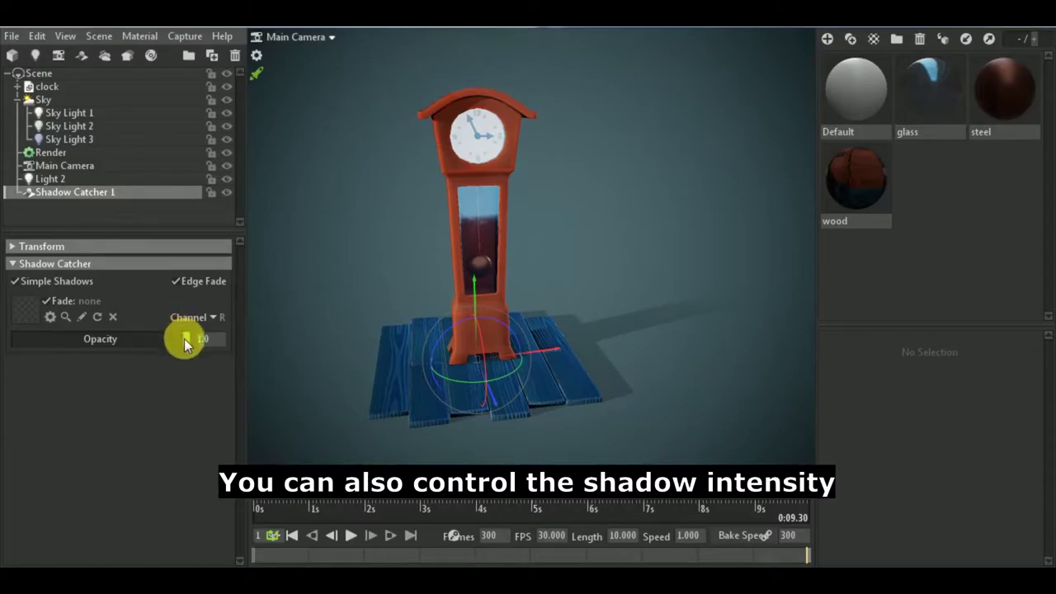
mouse_move(184, 339)
mouse_down()
mouse_move(109, 343)
mouse_move(234, 341)
mouse_move(75, 332)
mouse_move(181, 327)
mouse_up()
Try Cast Shadows on Sky Light 2 and Sky Light 3, then turn both off again
click(80, 125)
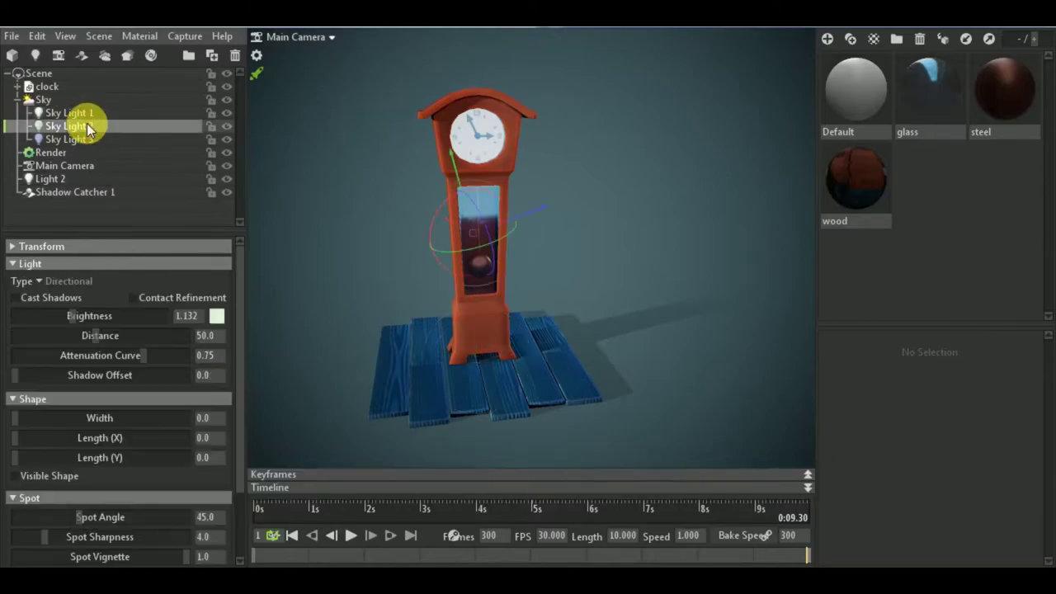
click(19, 300)
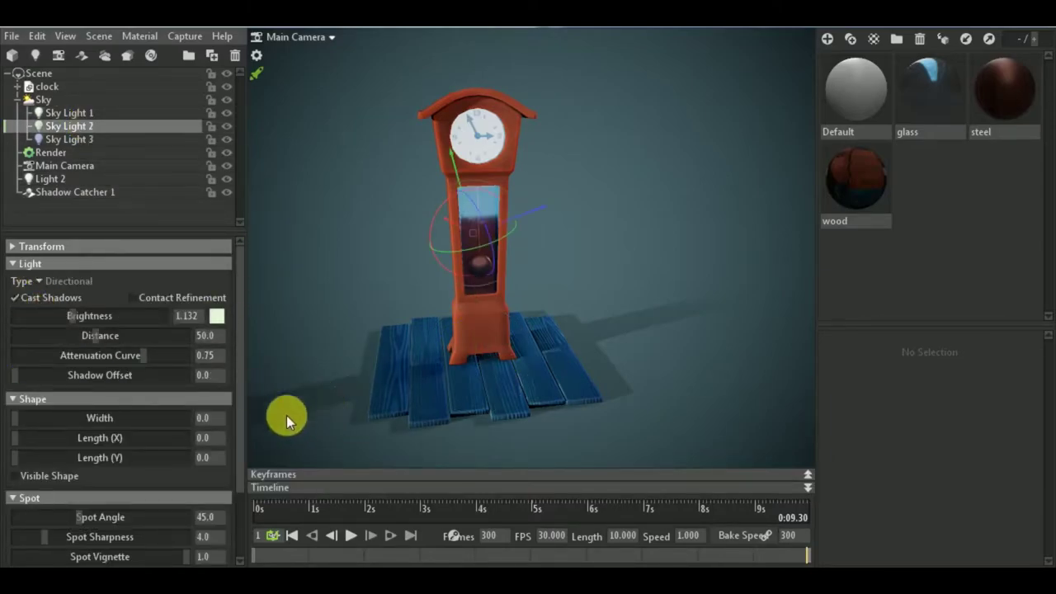
mouse_move(394, 423)
mouse_down()
mouse_move(275, 406)
mouse_move(344, 415)
mouse_up()
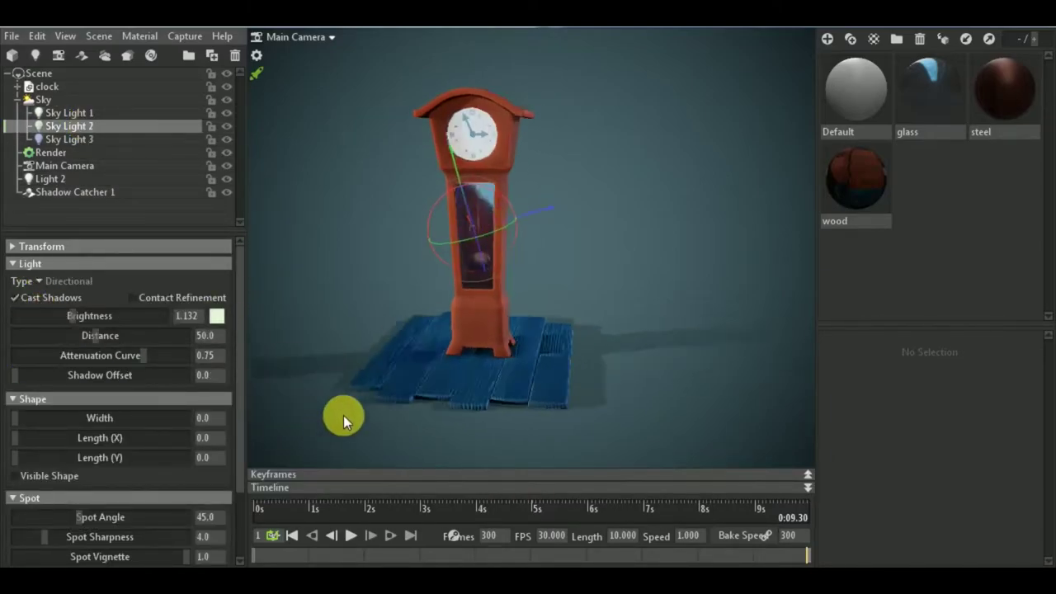
click(14, 297)
click(98, 145)
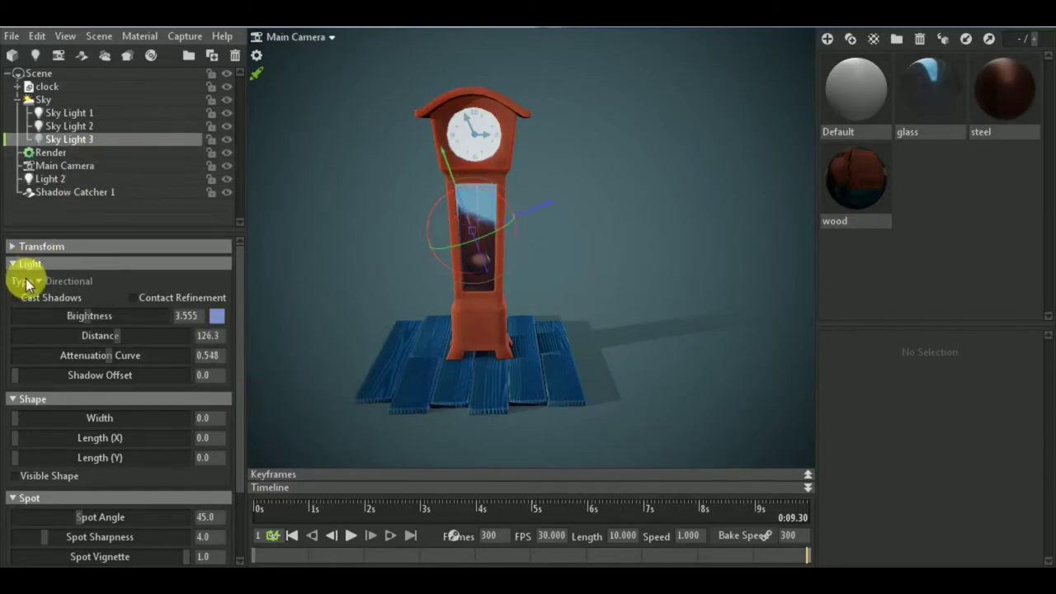
click(15, 298)
mouse_move(272, 429)
mouse_down()
mouse_move(330, 441)
mouse_move(313, 444)
mouse_up()
click(16, 299)
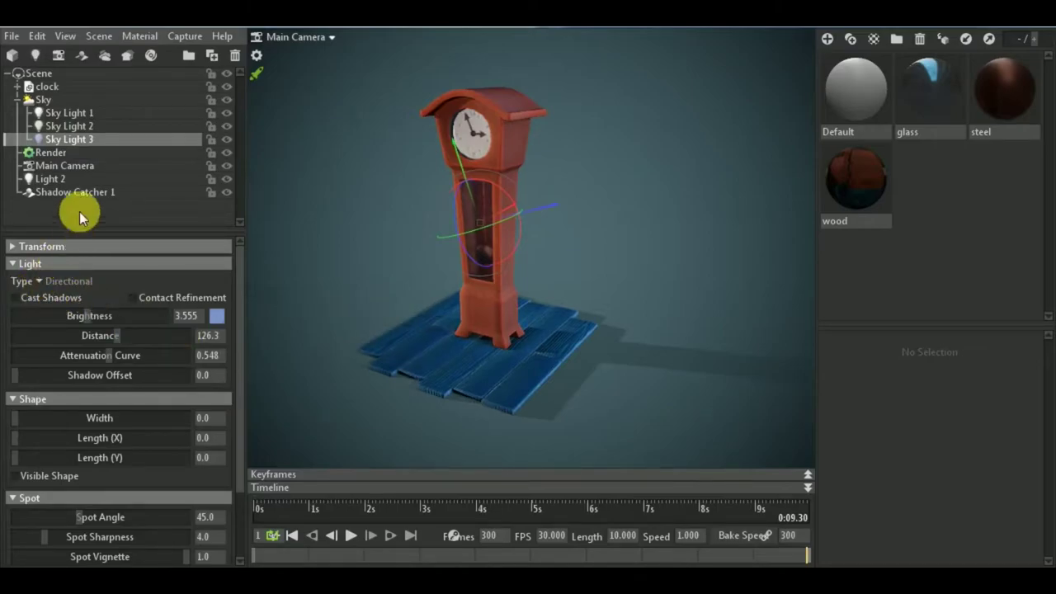
Make spot light Light 2 cast shadows and narrow its spot width
click(101, 181)
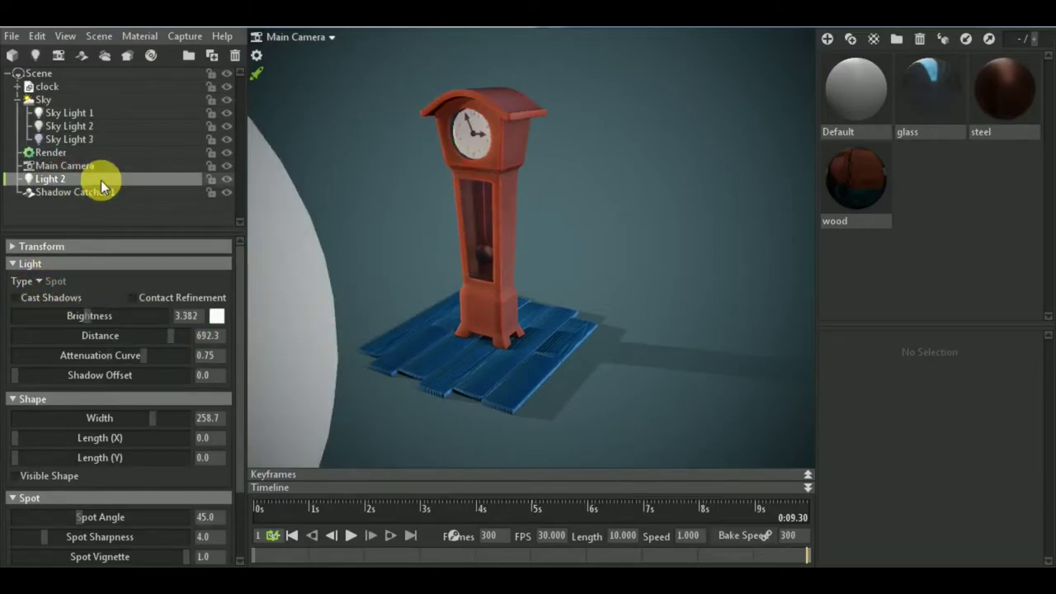
click(15, 298)
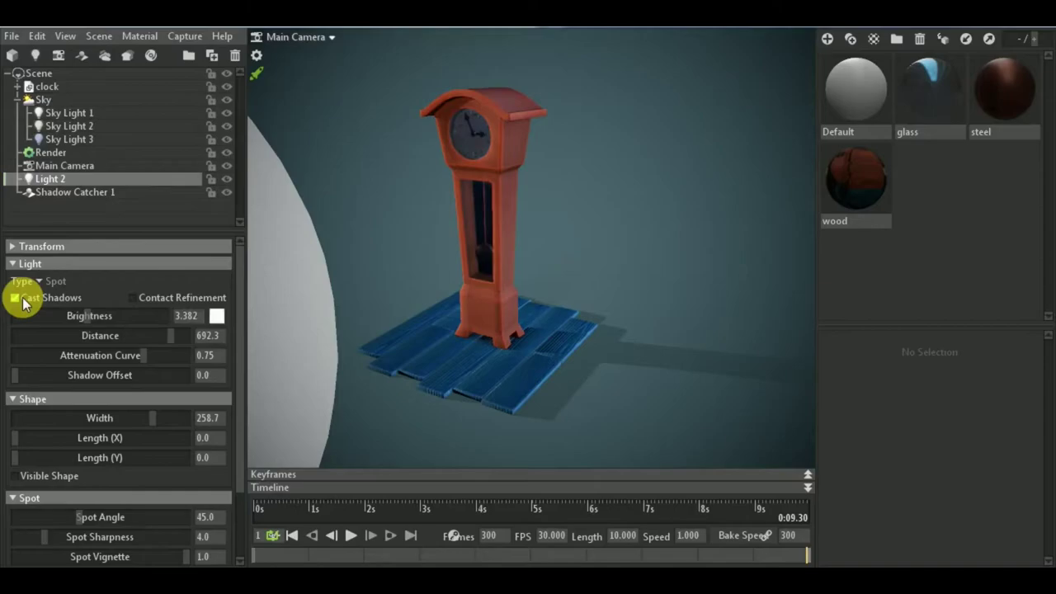
mouse_move(458, 393)
mouse_down()
mouse_move(571, 395)
mouse_move(675, 362)
mouse_move(745, 355)
mouse_move(747, 295)
mouse_move(653, 382)
mouse_move(616, 384)
mouse_up()
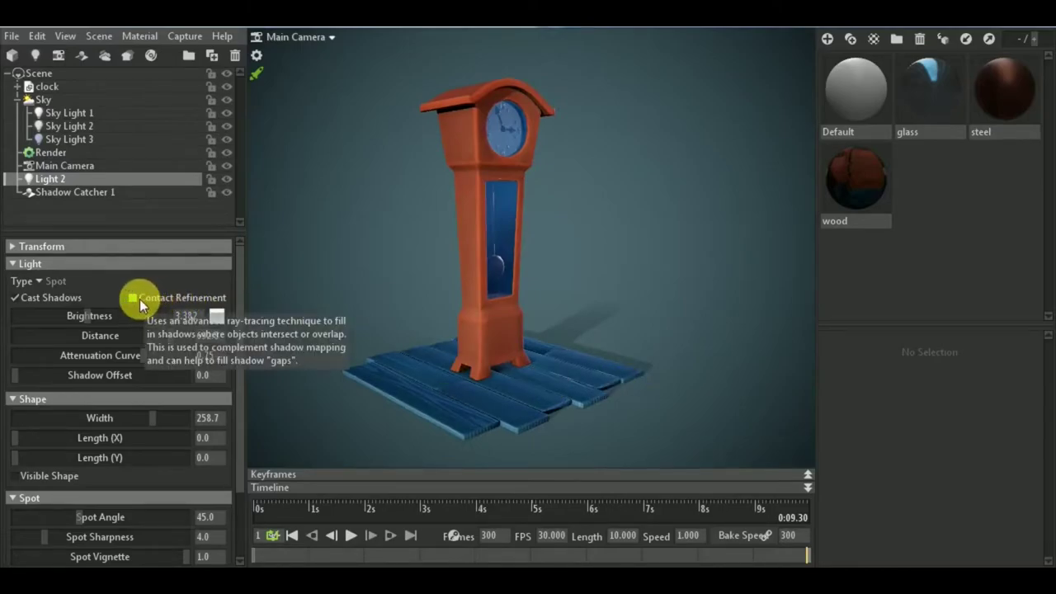
drag(140, 421, 58, 421)
mouse_move(670, 369)
mouse_down()
mouse_move(714, 397)
mouse_move(694, 439)
mouse_move(624, 445)
mouse_move(554, 434)
mouse_move(437, 372)
mouse_up()
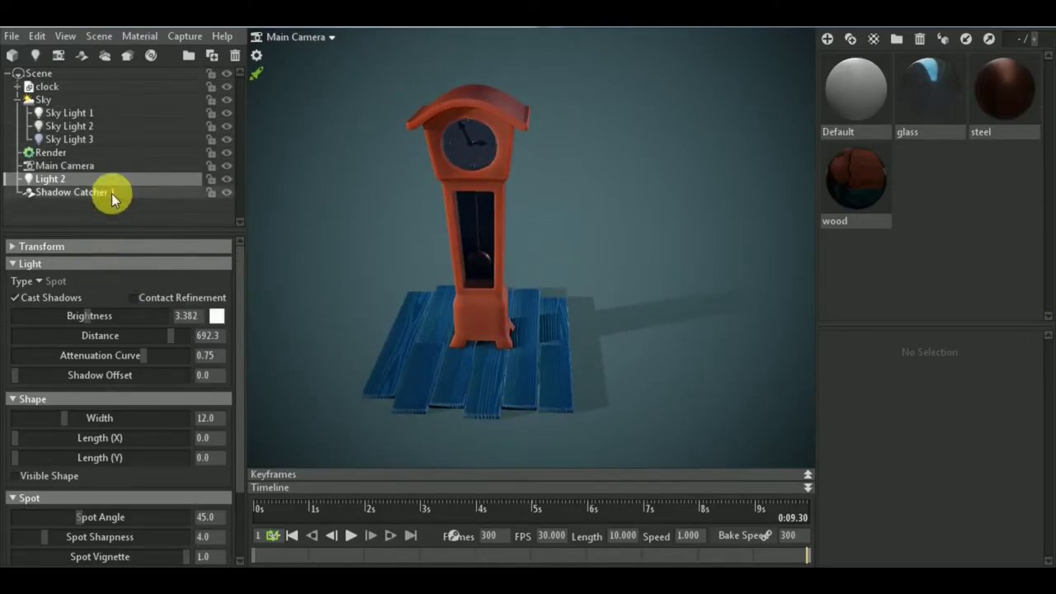
Re-expand the Sky group and select Sky to show its lighting settings
click(18, 99)
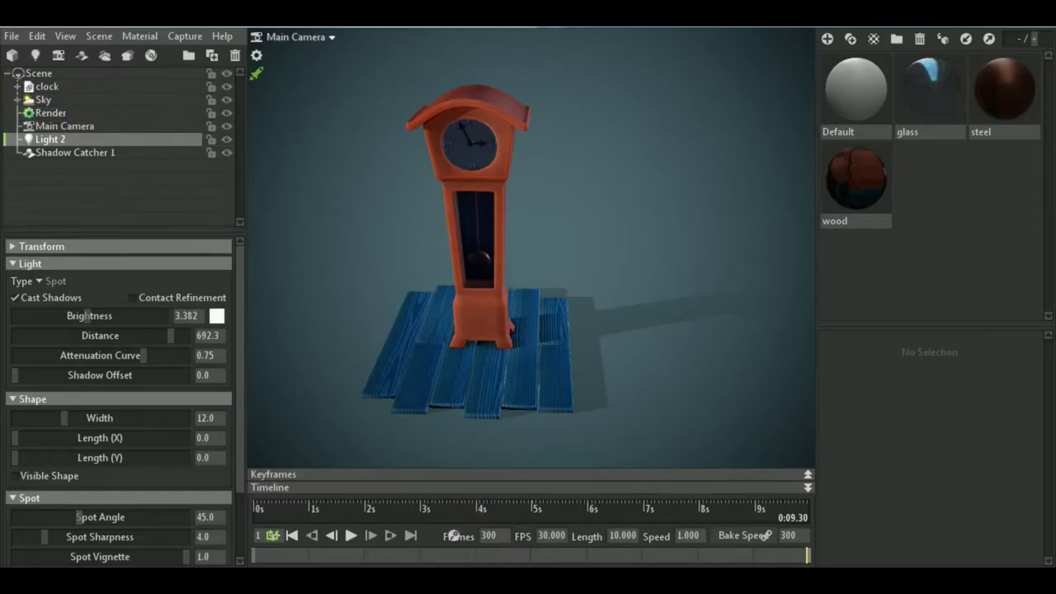
click(17, 100)
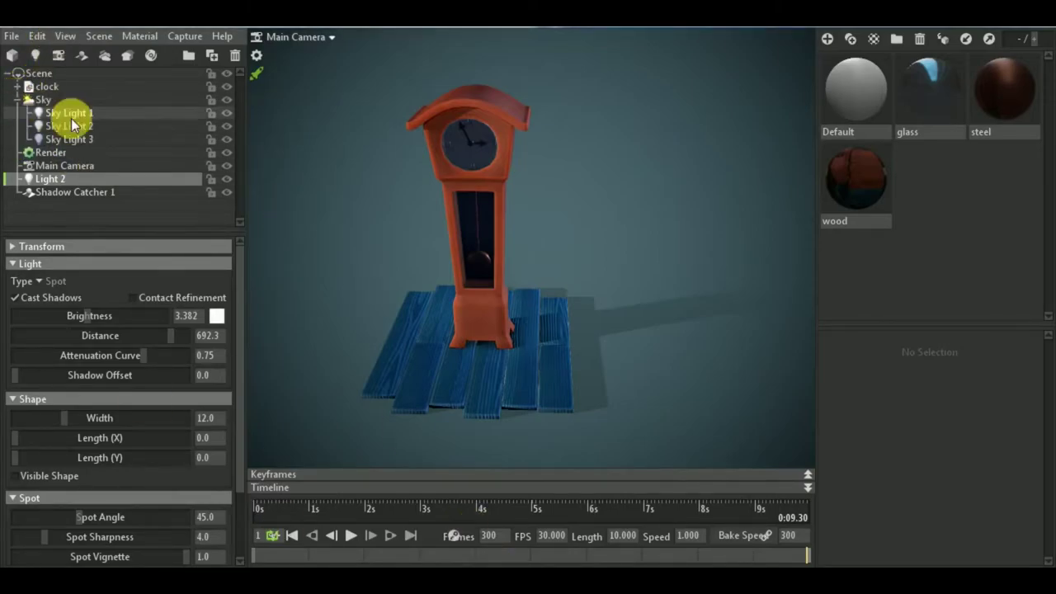
click(120, 114)
click(49, 100)
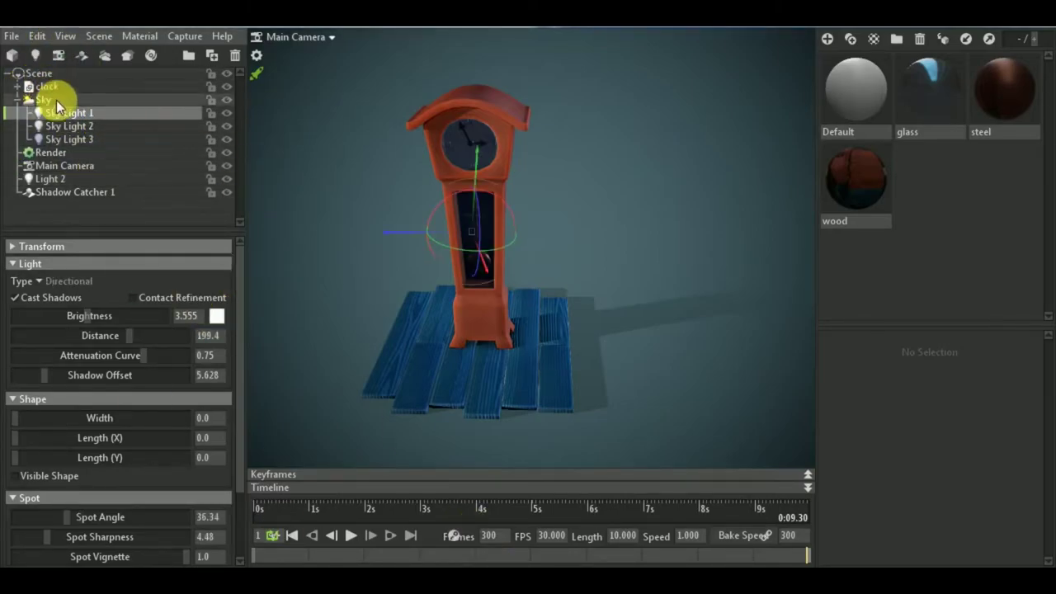
drag(536, 414, 663, 386)
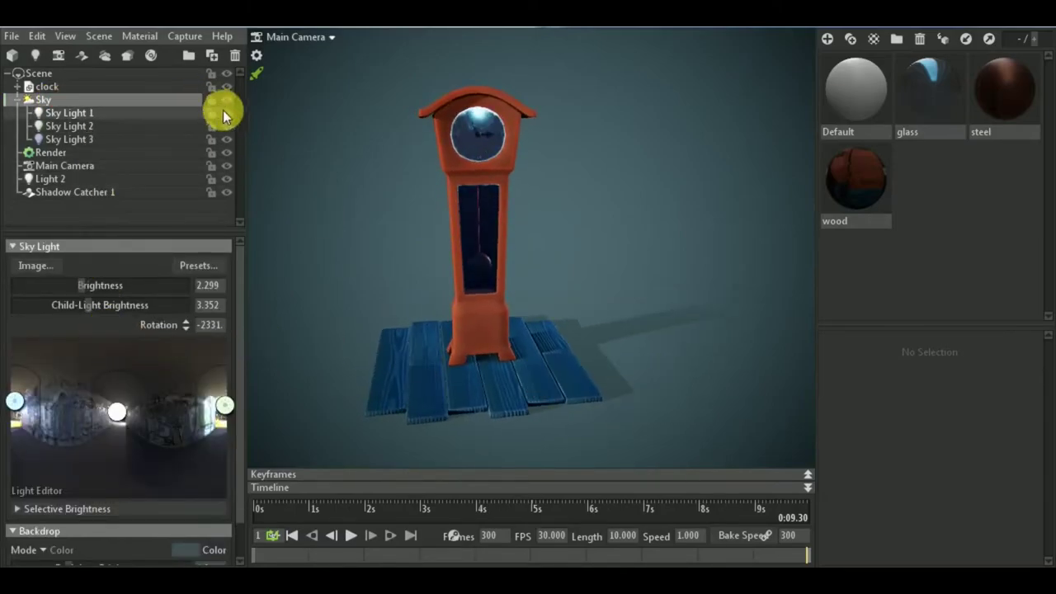
Nudge the central sky light dot, then turn on Cast Shadows for Sky Light 2
mouse_move(122, 404)
mouse_down()
mouse_move(119, 392)
mouse_move(111, 426)
mouse_move(120, 409)
mouse_up()
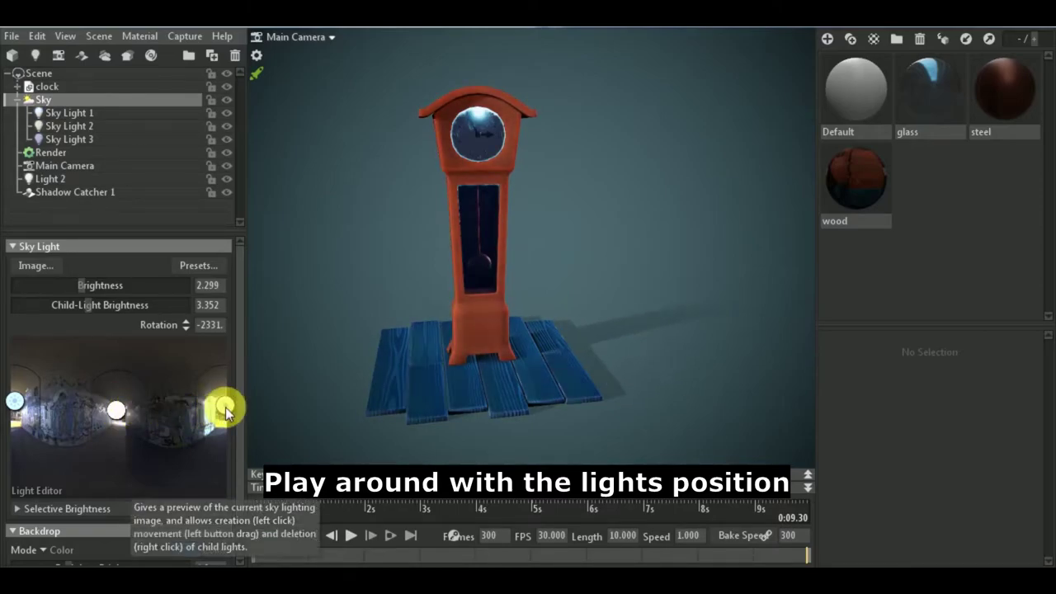
click(109, 113)
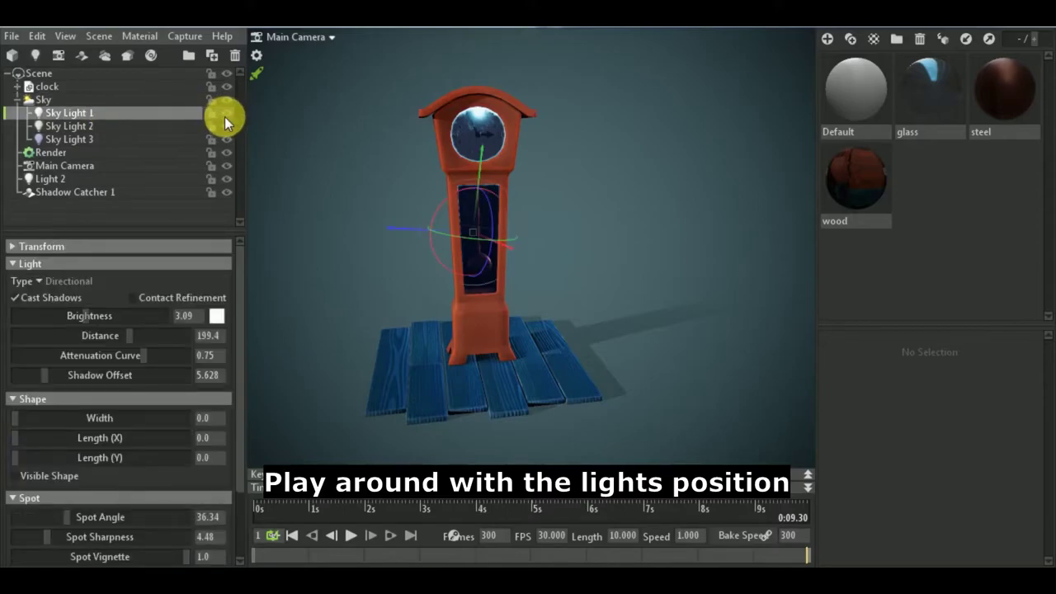
click(122, 130)
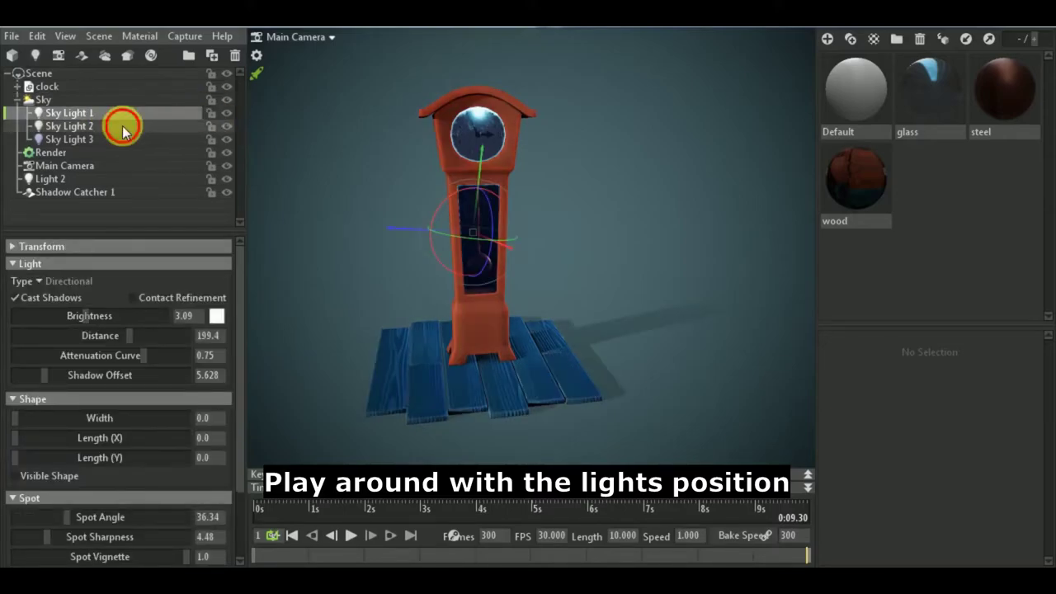
click(35, 302)
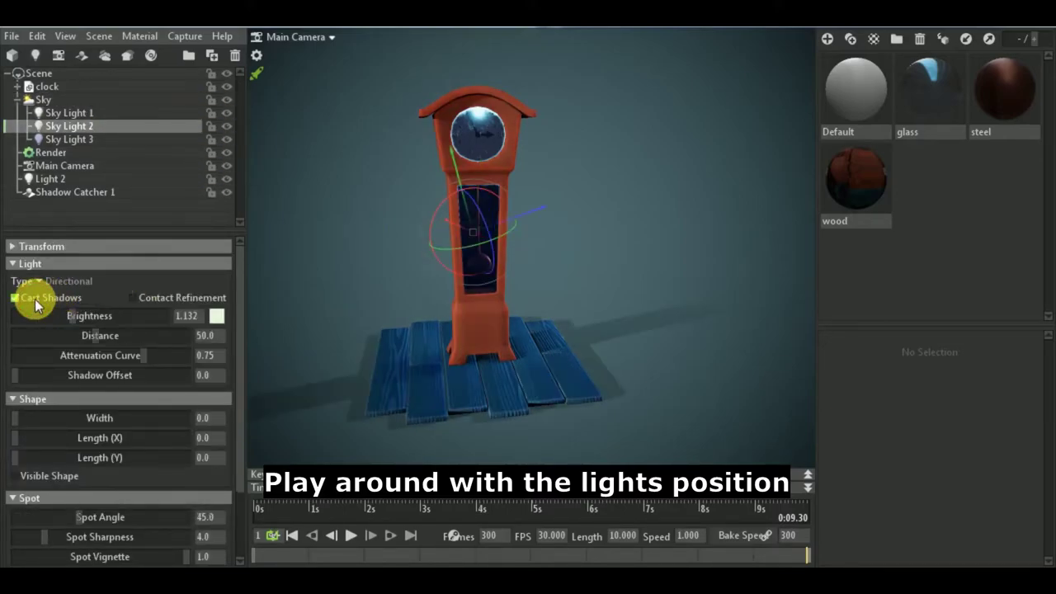
Back on the Sky, move three sky light dots in the Sky Light Editor to shift shadows
click(43, 99)
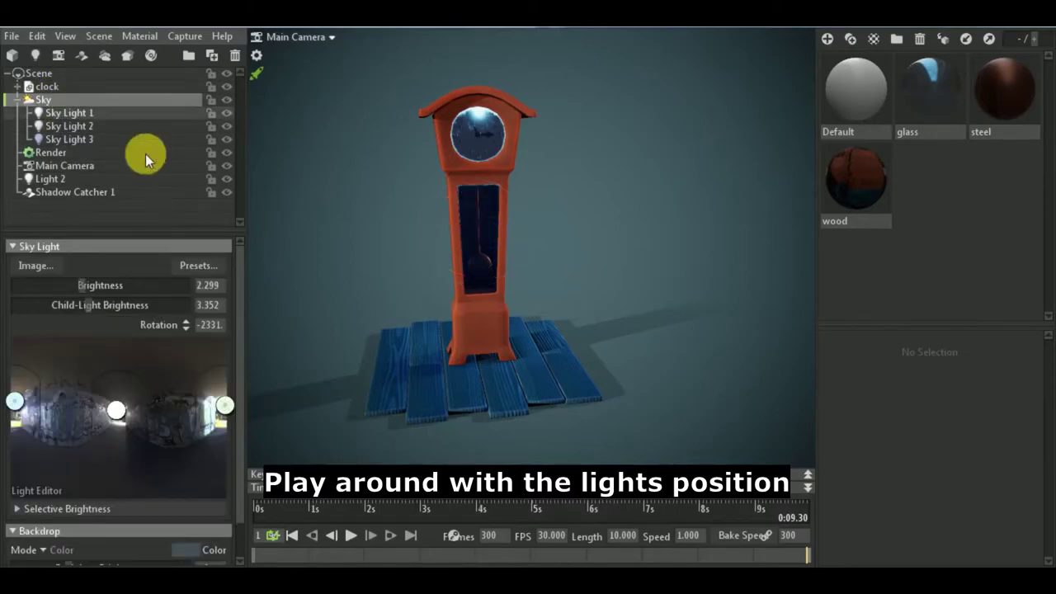
drag(18, 408, 17, 412)
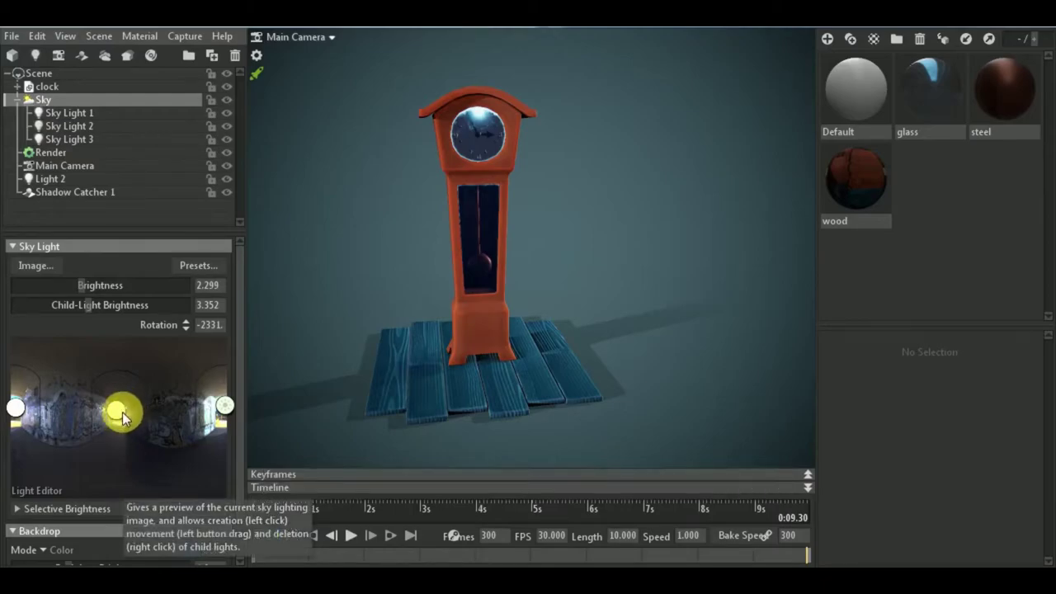
mouse_move(122, 412)
mouse_down()
mouse_move(118, 403)
mouse_move(116, 417)
mouse_up()
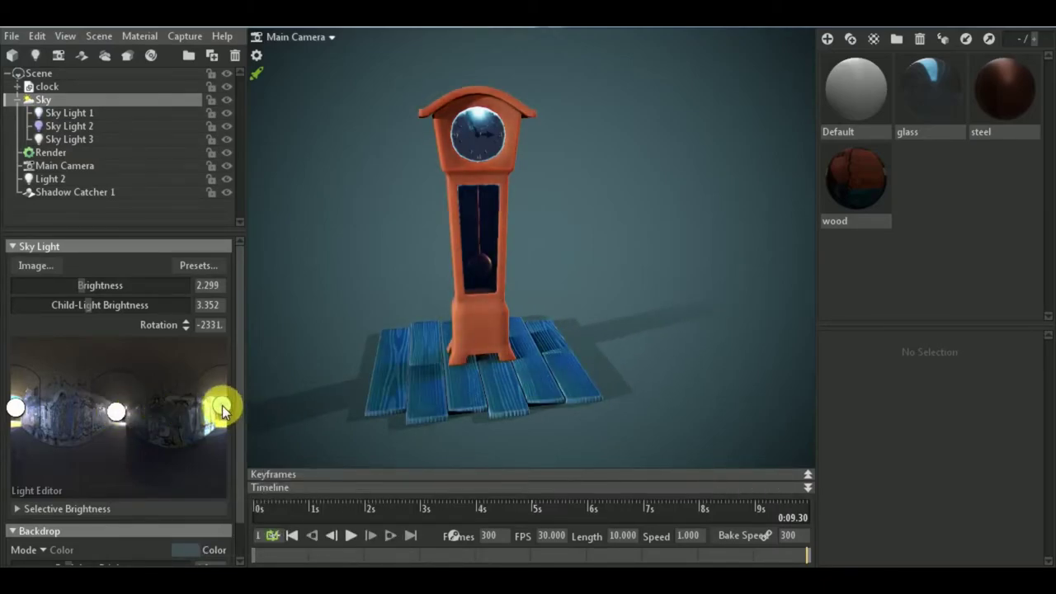
mouse_move(222, 405)
mouse_down()
mouse_move(209, 442)
mouse_move(222, 394)
mouse_move(221, 418)
mouse_up()
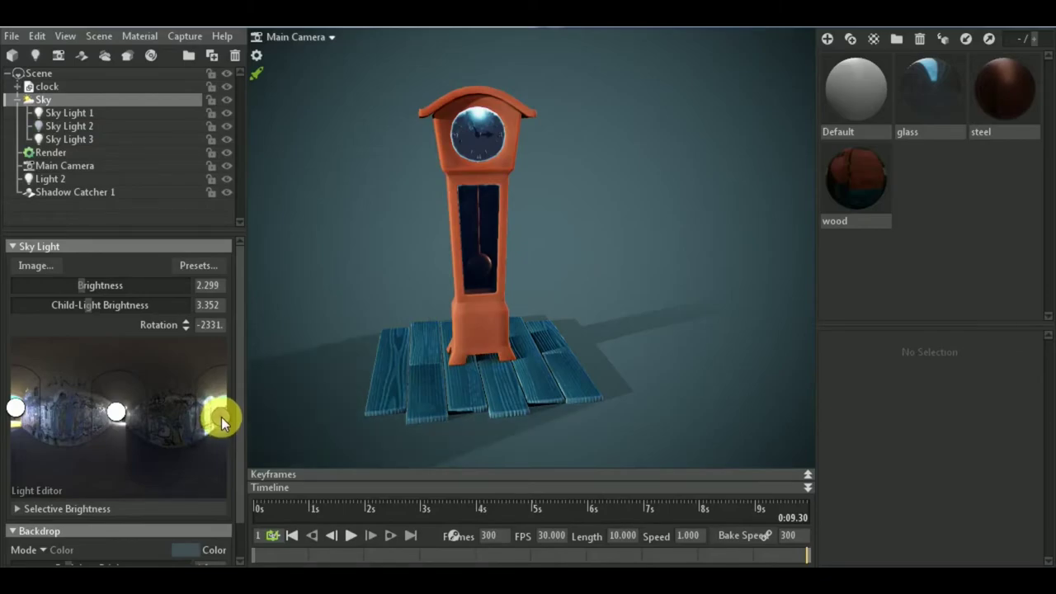
mouse_move(624, 363)
mouse_down()
mouse_move(540, 398)
mouse_move(518, 389)
mouse_move(542, 393)
mouse_up()
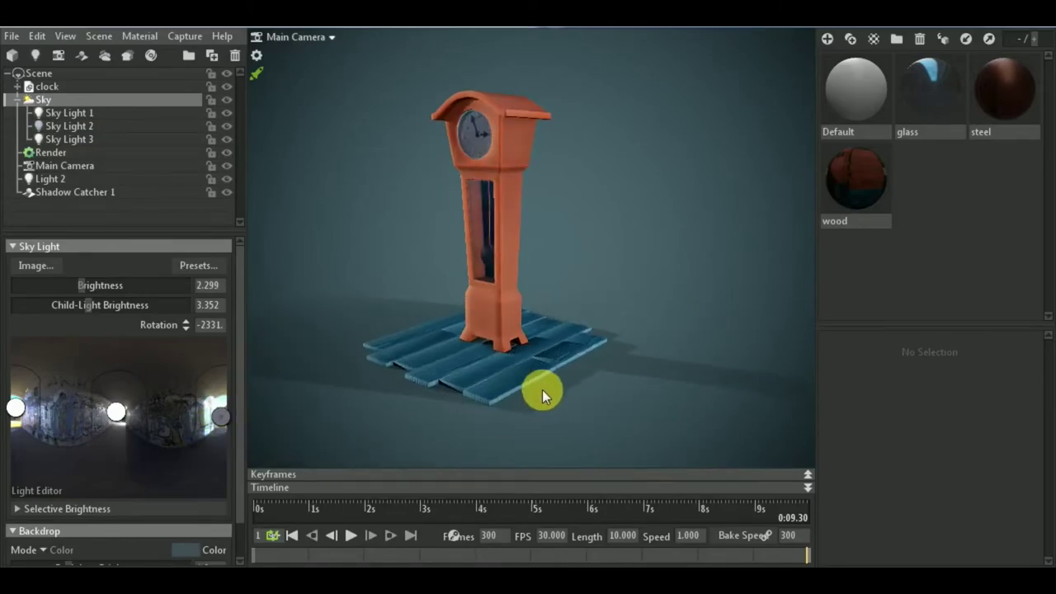
Turn off Cast Shadows on Sky Light 1
click(168, 113)
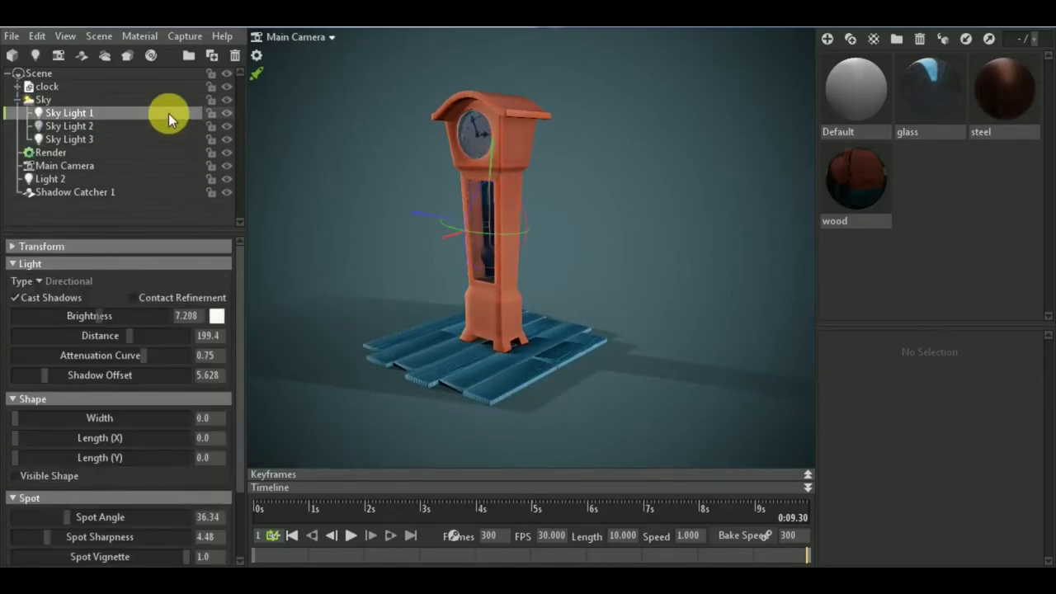
click(27, 301)
mouse_move(434, 406)
mouse_down()
mouse_move(348, 409)
mouse_move(467, 408)
mouse_move(438, 412)
mouse_up()
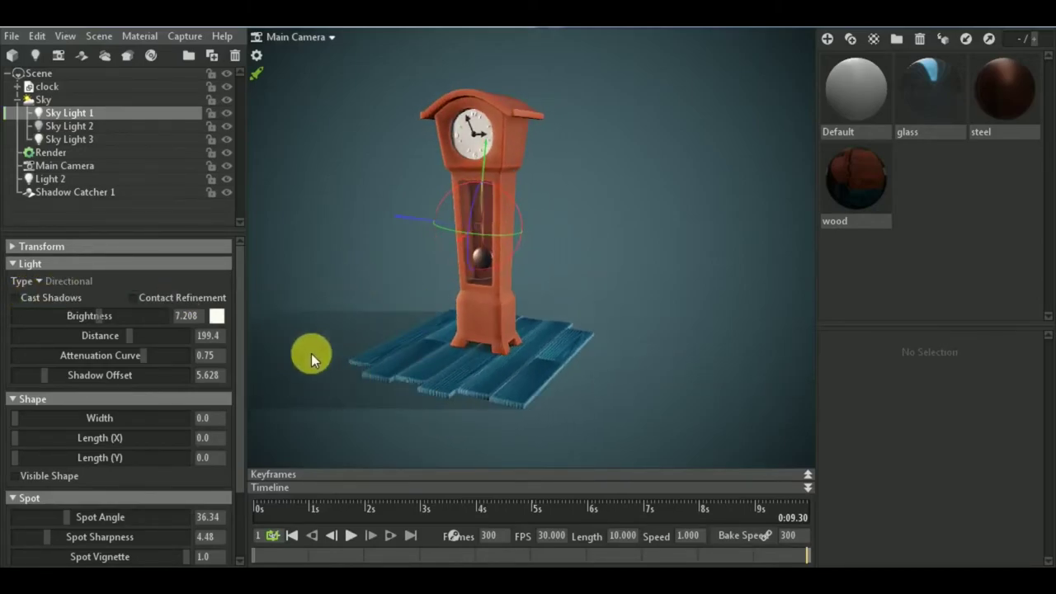
Set Shadow Catcher 1's opacity to 0.403
click(87, 193)
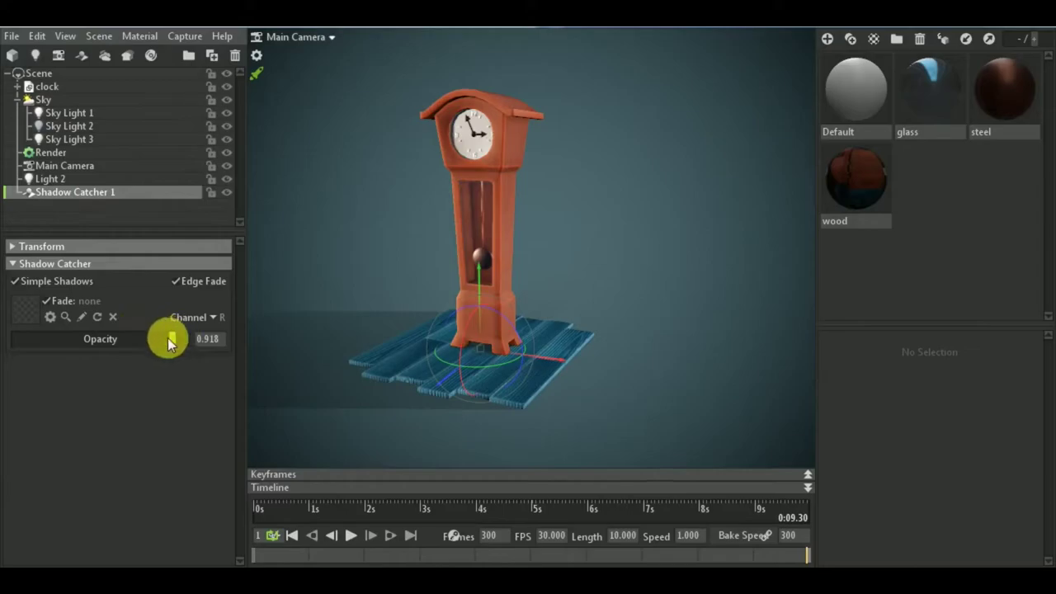
mouse_move(169, 339)
mouse_down()
mouse_move(74, 336)
mouse_move(85, 337)
mouse_up()
mouse_move(478, 365)
mouse_down()
mouse_move(636, 339)
mouse_move(464, 370)
mouse_move(605, 372)
mouse_up()
drag(659, 400, 531, 401)
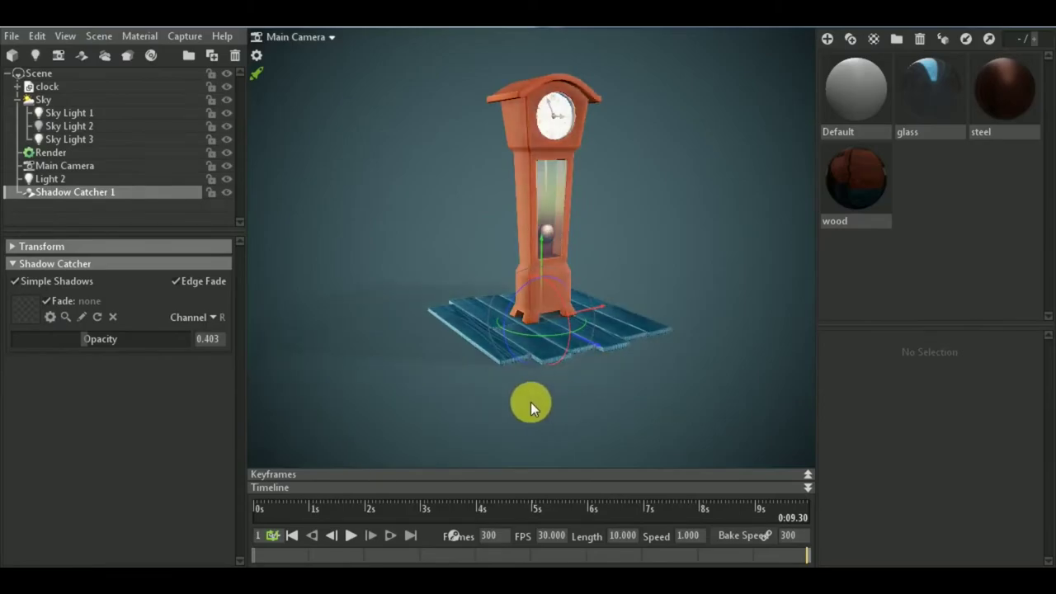
Rotate the environment lighting around the scene and dim Light 2 to brightness 1.85
mouse_move(530, 401)
shift+right_down()
mouse_move(408, 351)
mouse_move(759, 349)
mouse_move(532, 373)
mouse_move(573, 370)
shift+right_up()
mouse_move(635, 386)
mouse_down()
mouse_move(618, 434)
mouse_move(662, 415)
mouse_move(658, 384)
mouse_up()
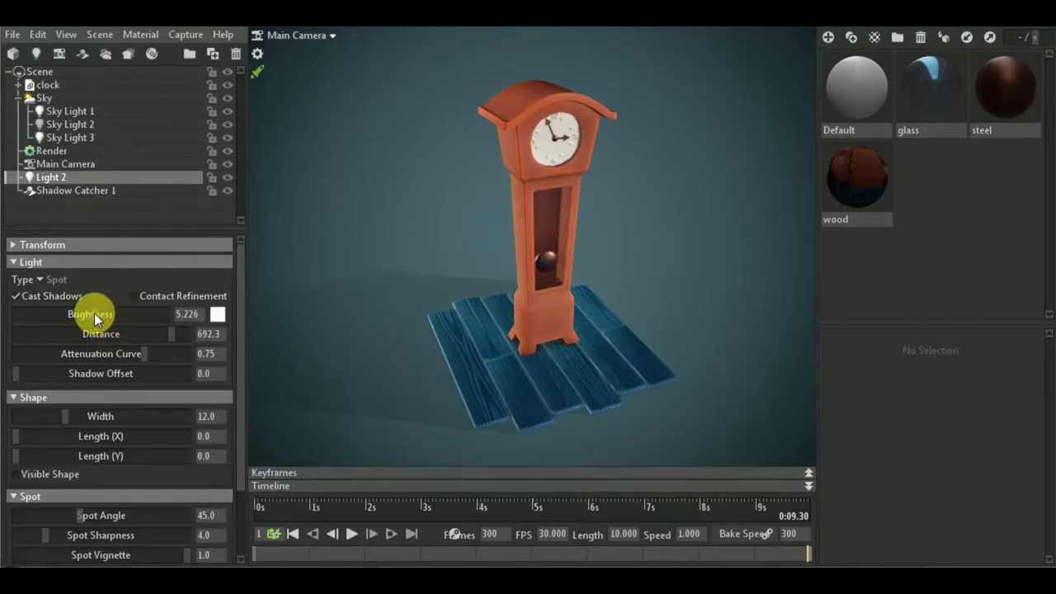
drag(94, 313, 91, 314)
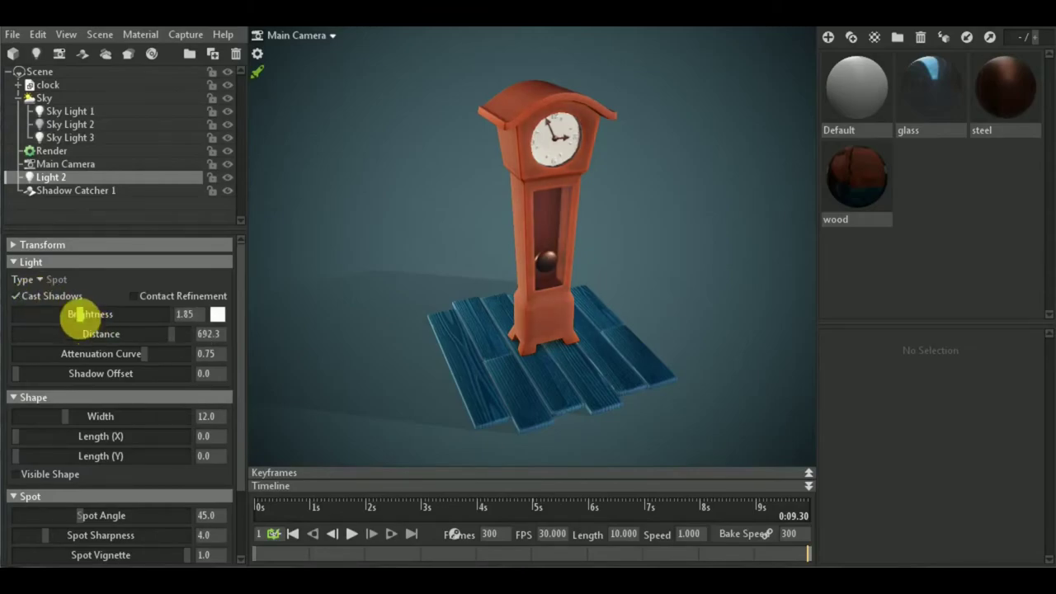
Adjust Sky Light 1's brightness and enable its Cast Shadows option
click(120, 123)
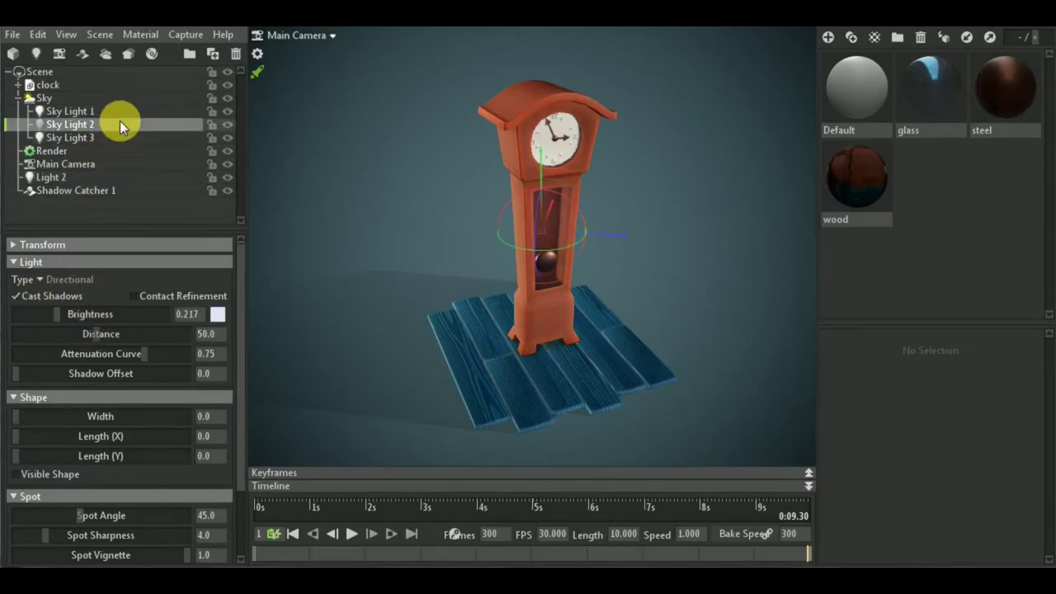
click(121, 112)
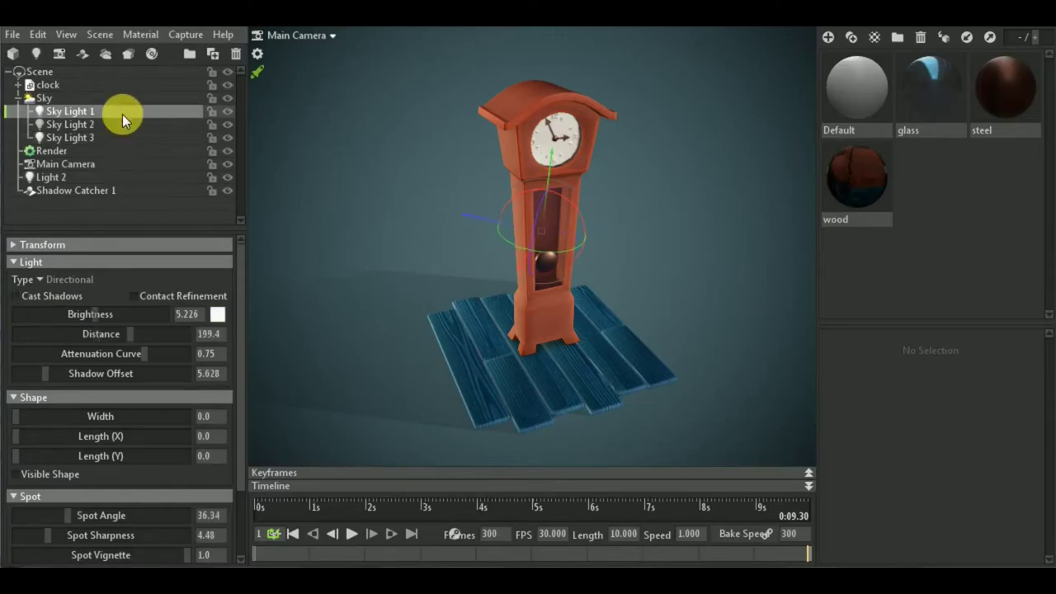
drag(89, 316, 93, 316)
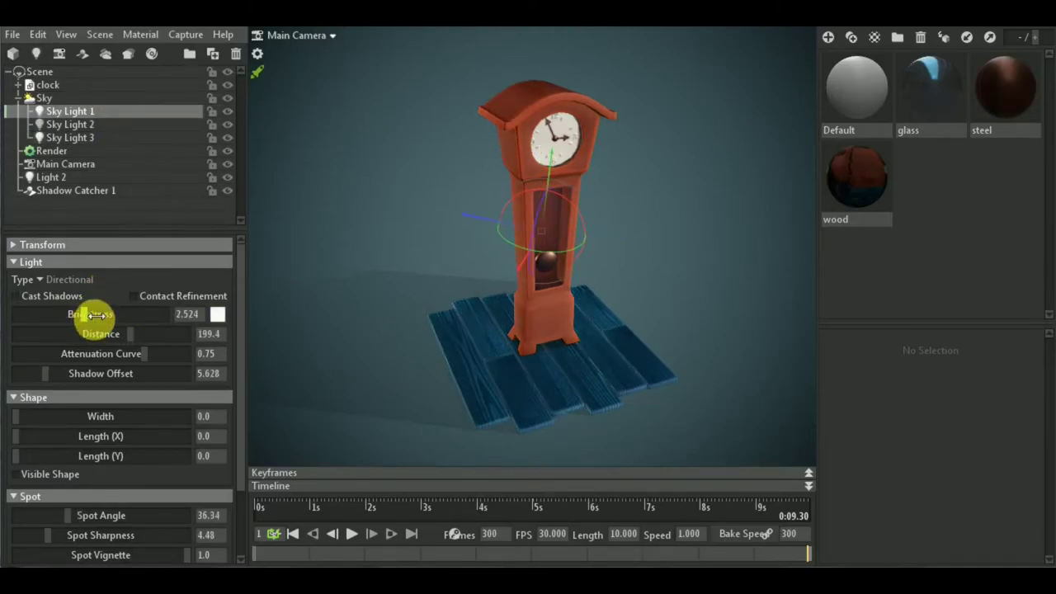
click(18, 297)
mouse_move(674, 417)
mouse_down()
mouse_move(679, 348)
mouse_move(692, 413)
mouse_move(654, 433)
mouse_move(724, 383)
mouse_move(766, 297)
mouse_move(768, 241)
mouse_move(687, 387)
mouse_up()
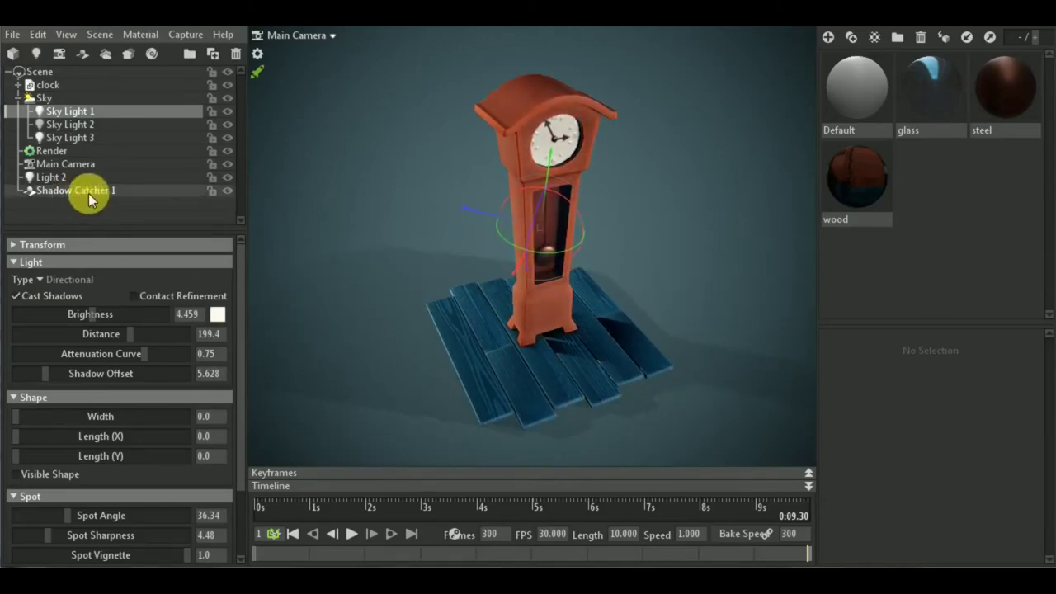
Set Shadow Catcher 1's opacity to 0.485, then fine-tune Sky Light 1's brightness to 4.959
click(88, 191)
drag(119, 338, 99, 336)
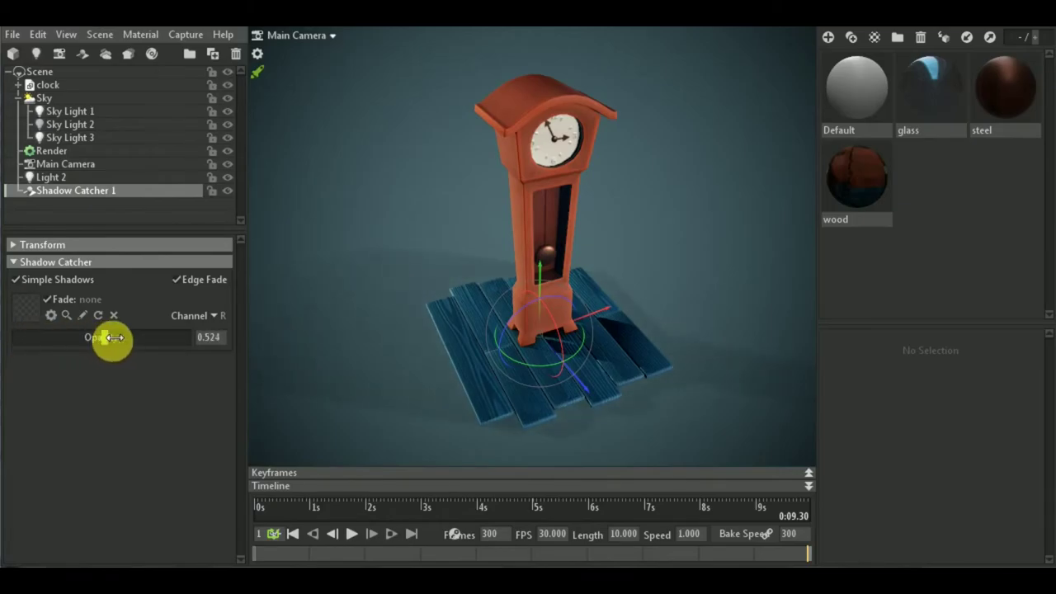
mouse_move(669, 413)
mouse_down()
mouse_move(674, 386)
mouse_move(682, 411)
mouse_move(663, 397)
mouse_move(687, 299)
mouse_move(681, 391)
mouse_move(625, 420)
mouse_move(675, 407)
mouse_up()
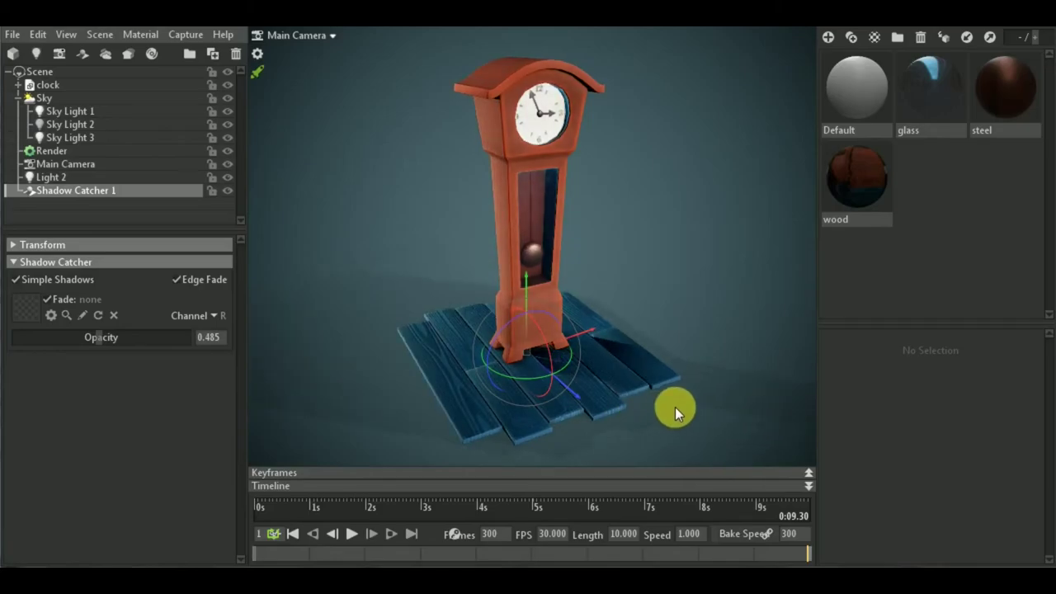
click(132, 114)
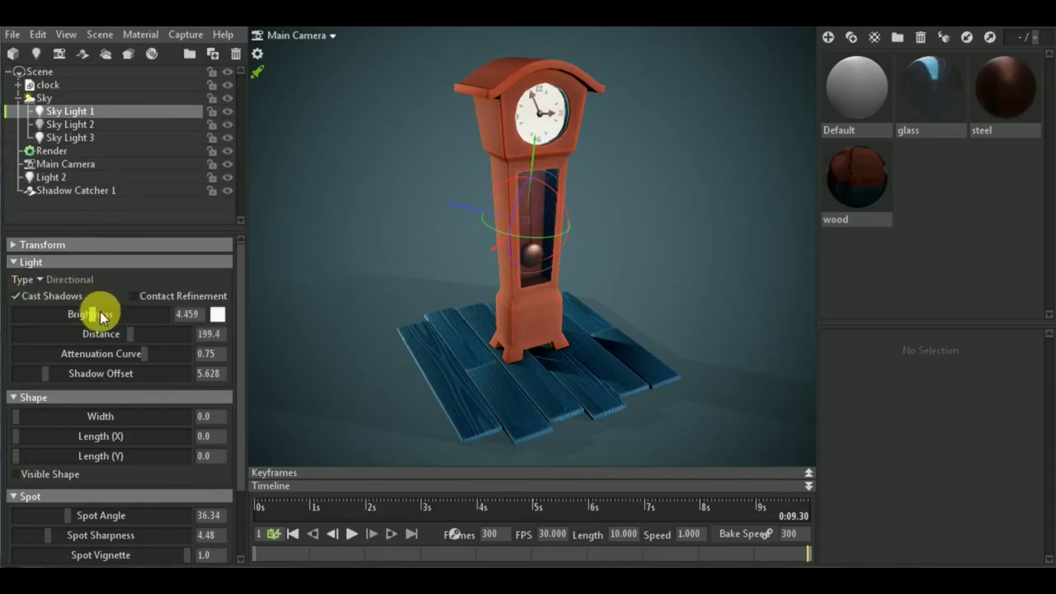
drag(105, 314, 104, 314)
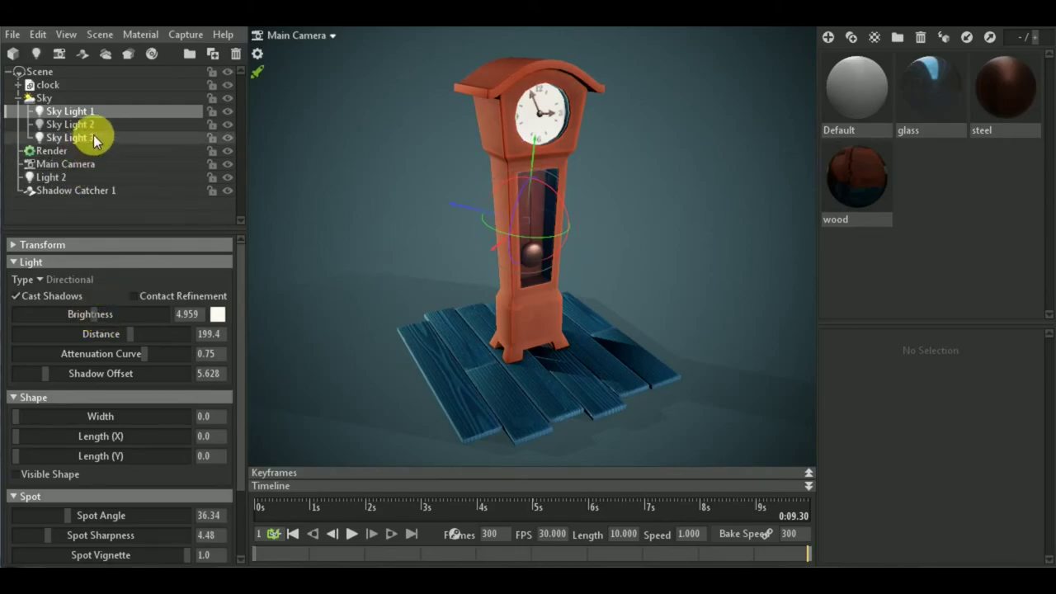
Capture the clock scene with Capture > Image & Open to view the render
click(197, 34)
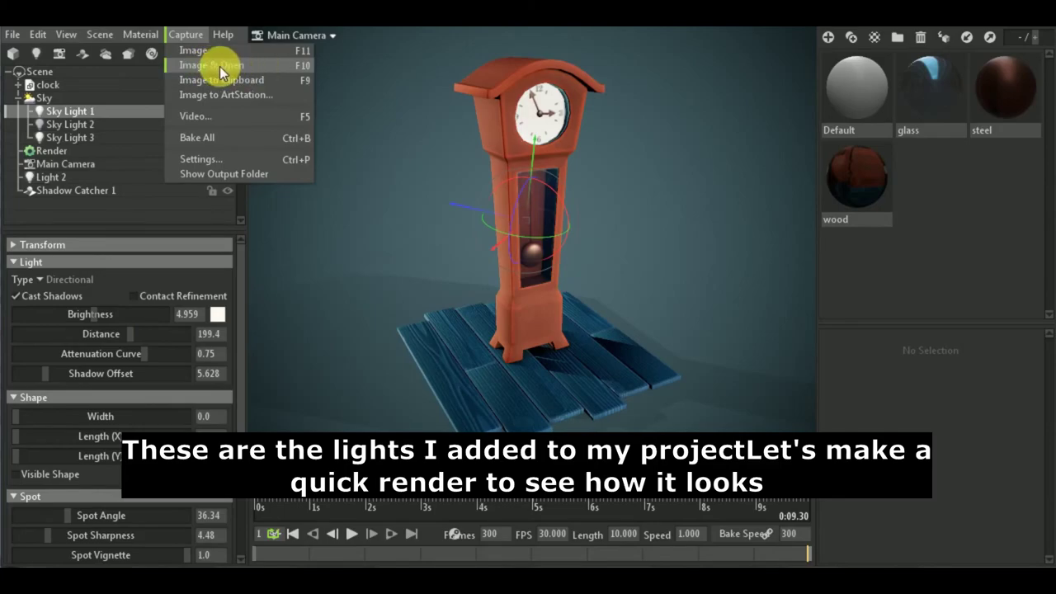
click(244, 65)
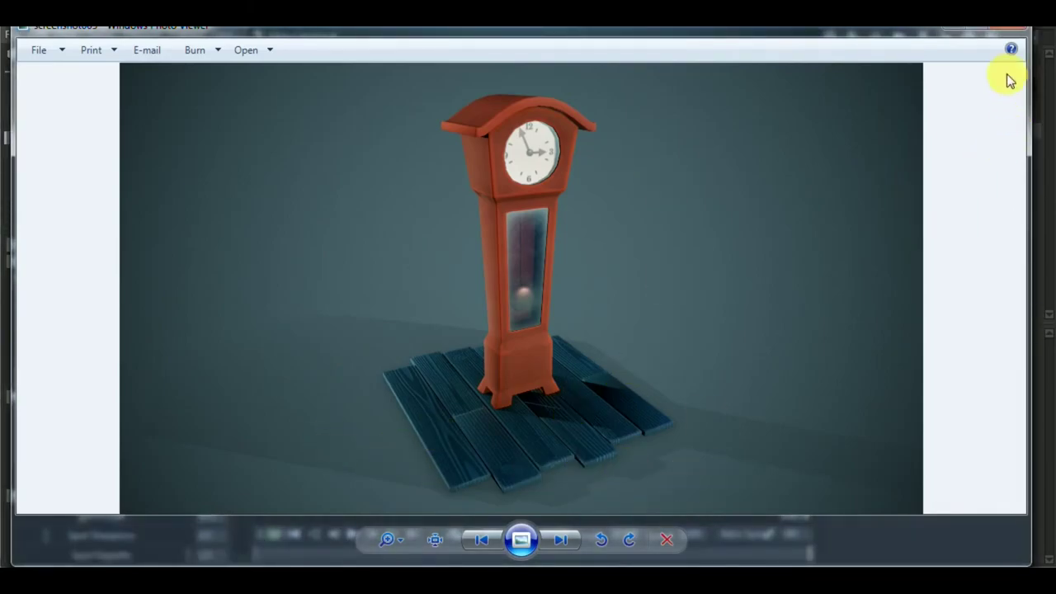
Close the Photo Viewer showing the rendered grandfather clock image
click(950, 29)
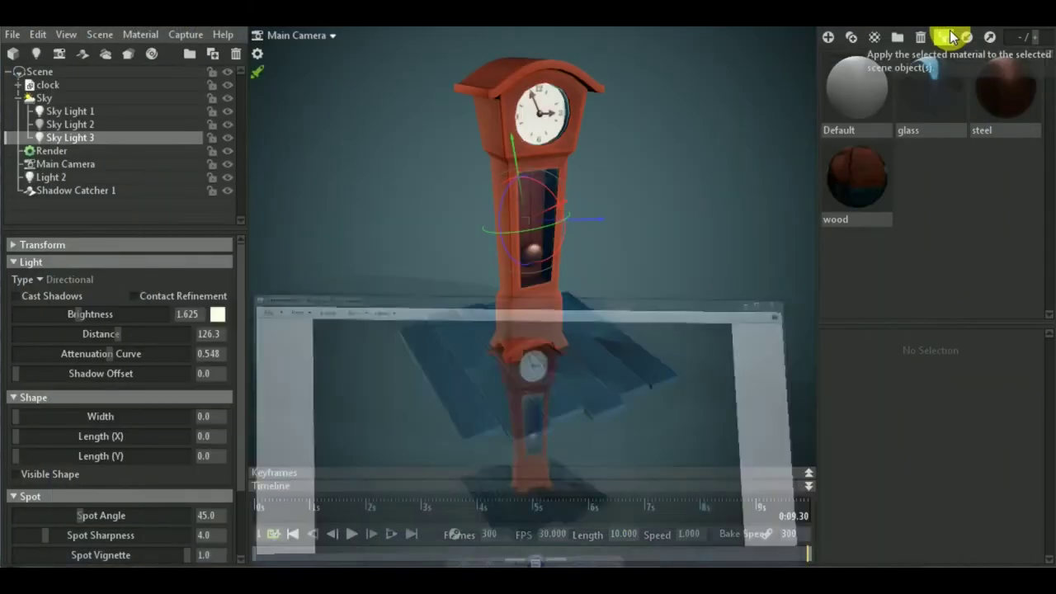